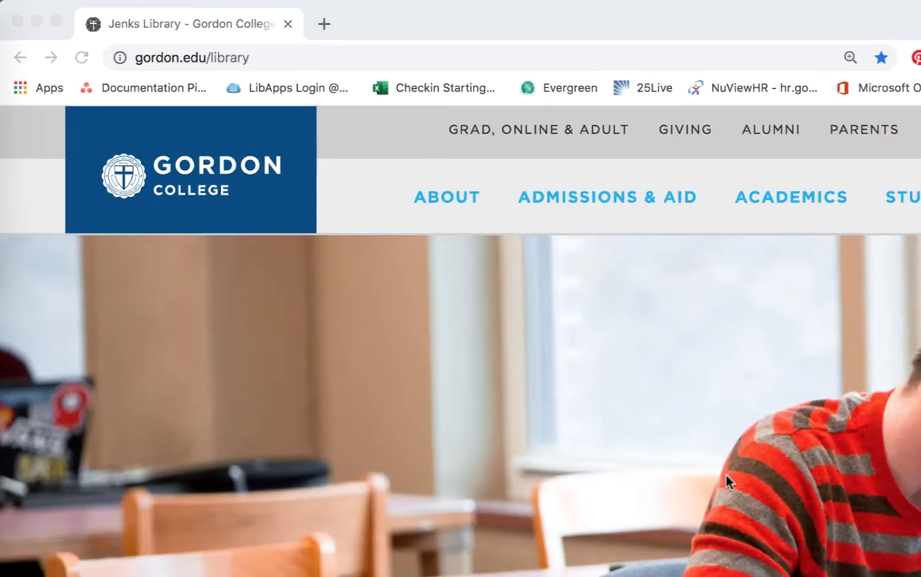
Go to Research Guides, expand Mathematics, and choose the MAT 491: Senior Seminar guide.
scroll(913, 561, "down", 5)
scroll(500, 331, "down", 5)
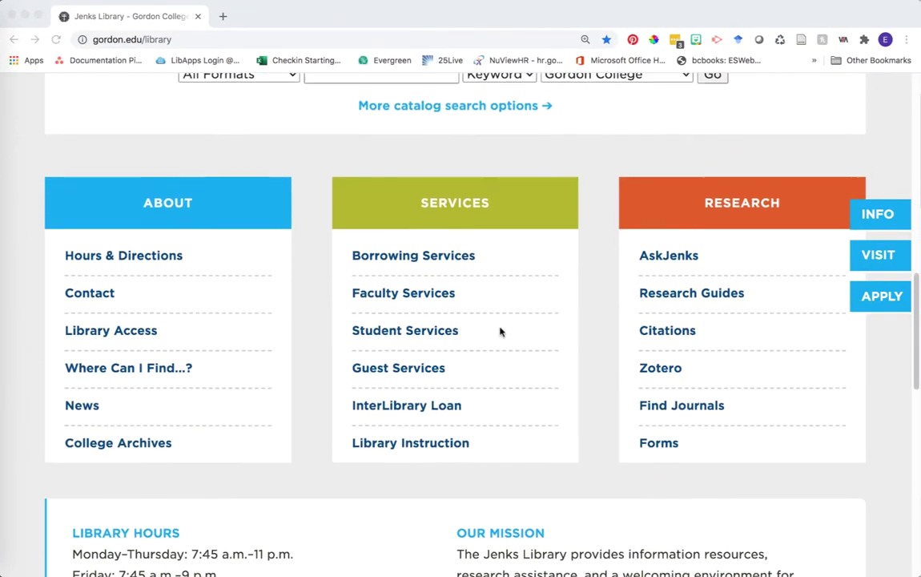
left_click(706, 289)
scroll(418, 289, "down", 1)
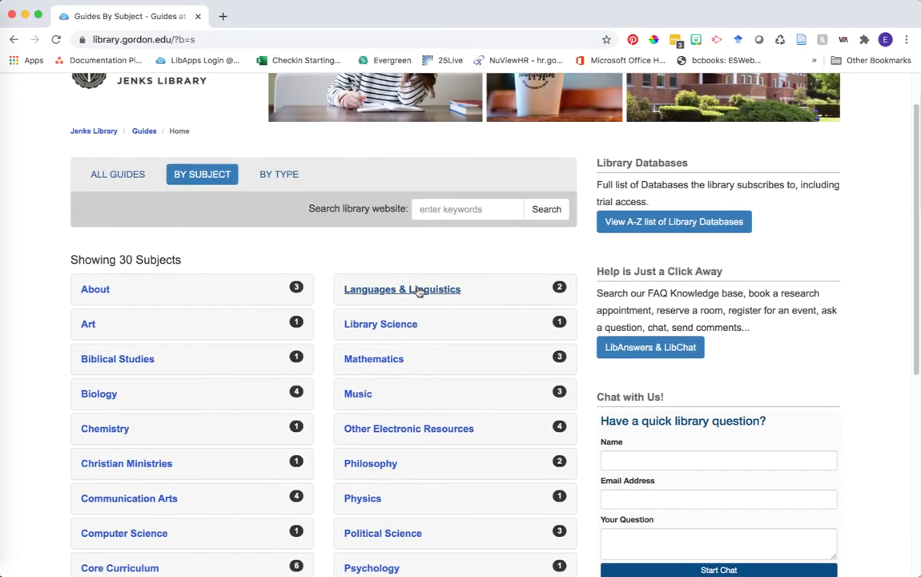
left_click(382, 363)
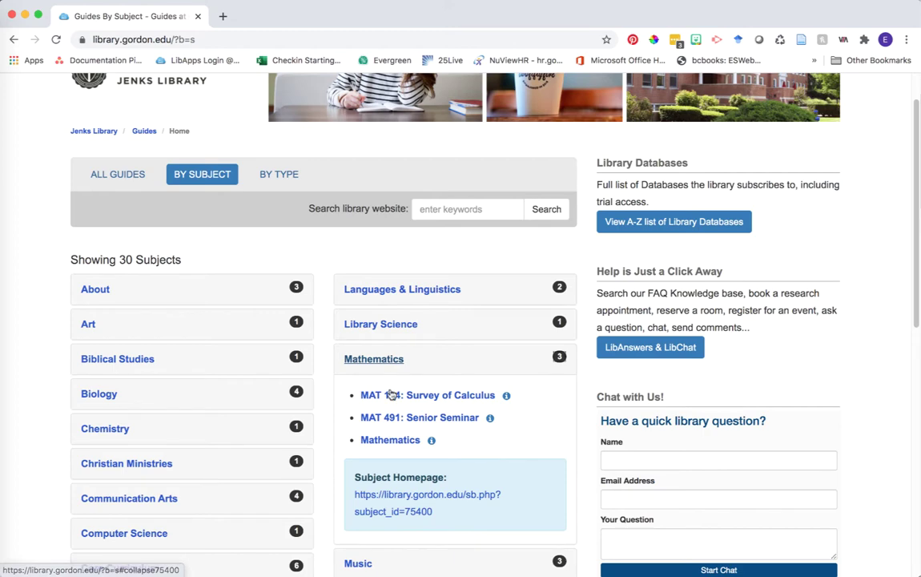
left_click(448, 419)
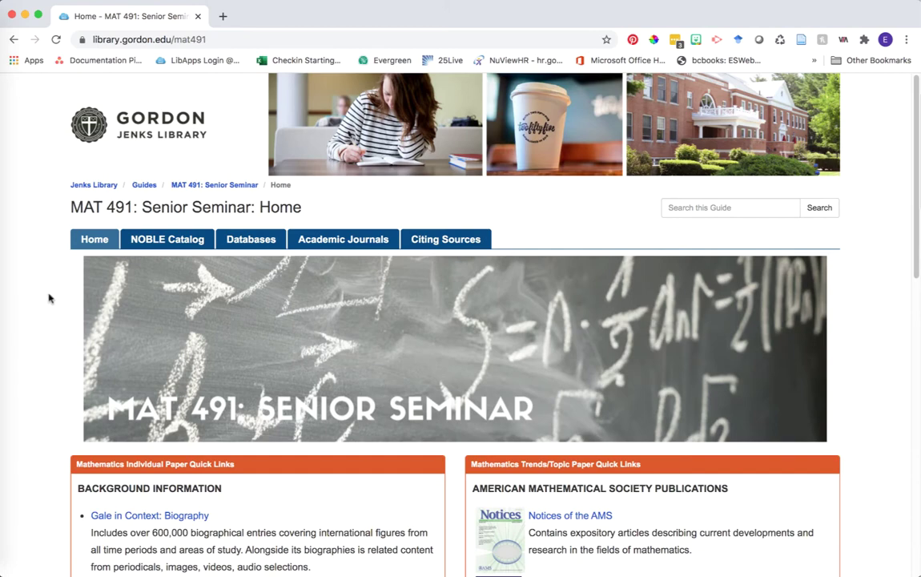
Scroll through the guide to its Background Information quick links.
scroll(50, 297, "down", 3)
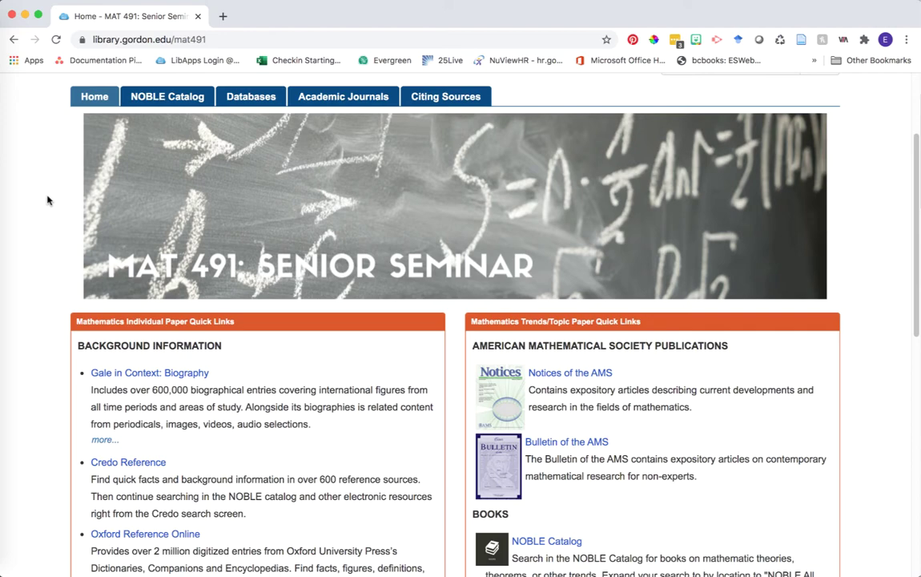
scroll(50, 255, "down", 2)
scroll(48, 262, "up", 3)
scroll(49, 262, "down", 5)
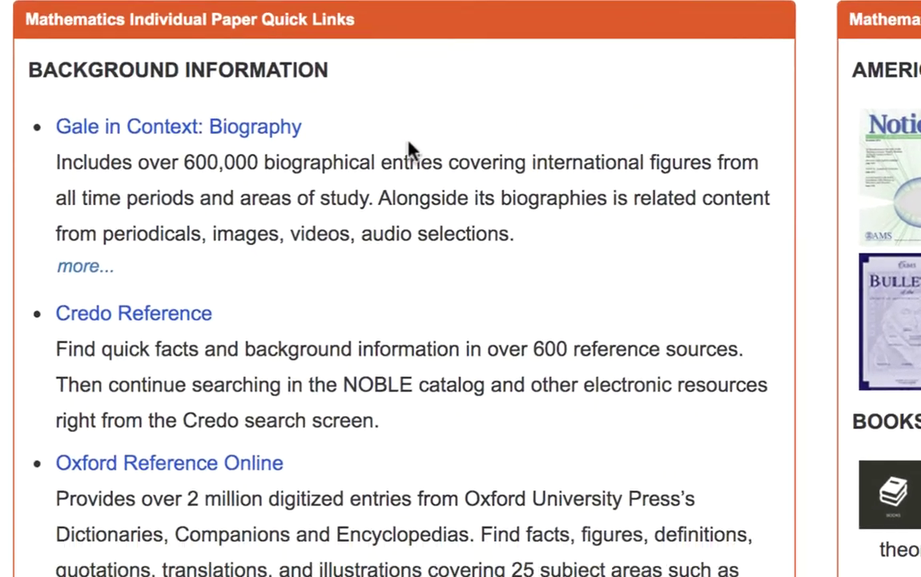
scroll(252, 188, "down", 1)
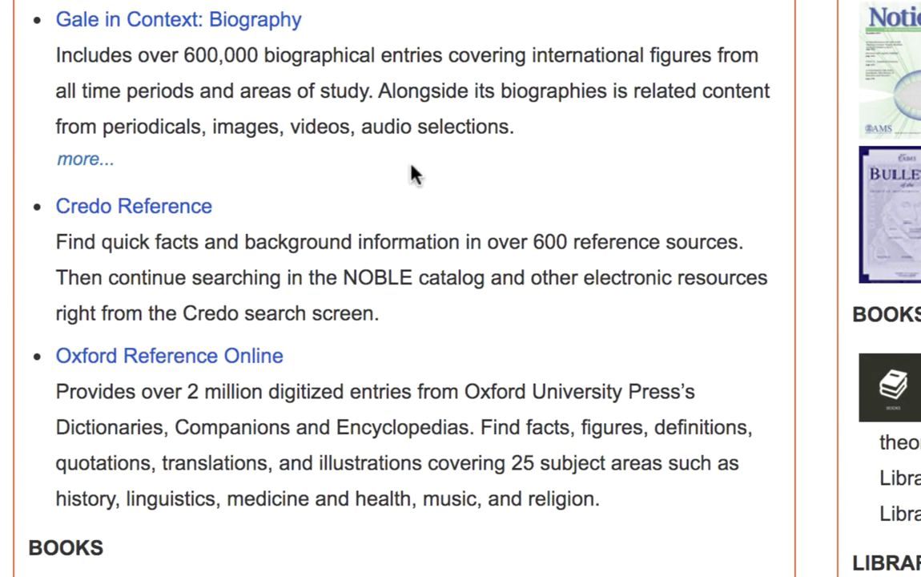
scroll(418, 322, "down", 1)
scroll(418, 322, "up", 2)
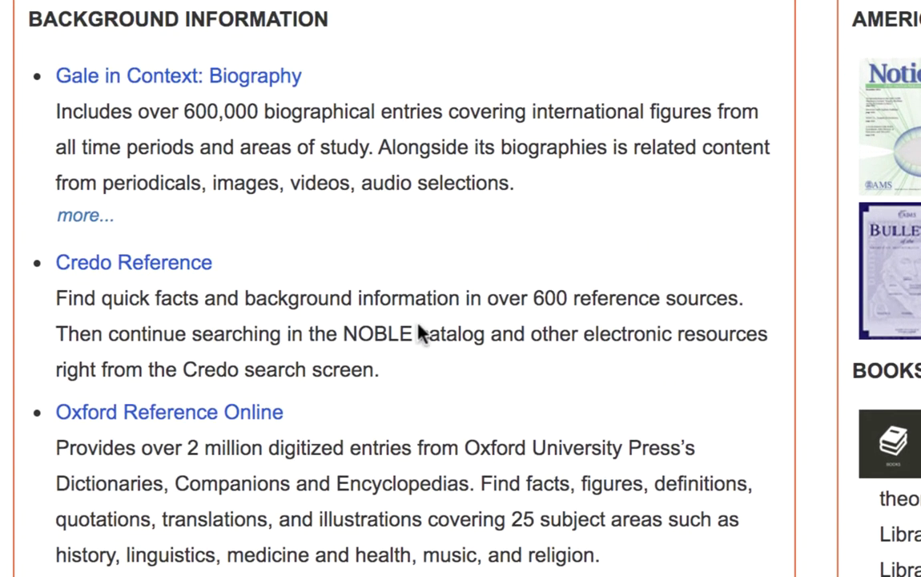
Open Credo Reference from the guide and search for 'boolean logic'.
left_click(210, 285)
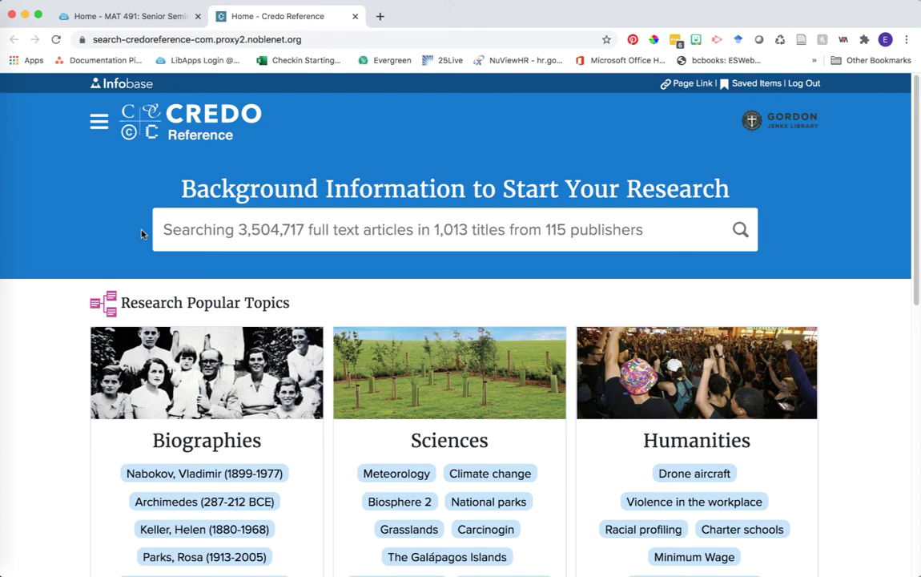
left_click(241, 246)
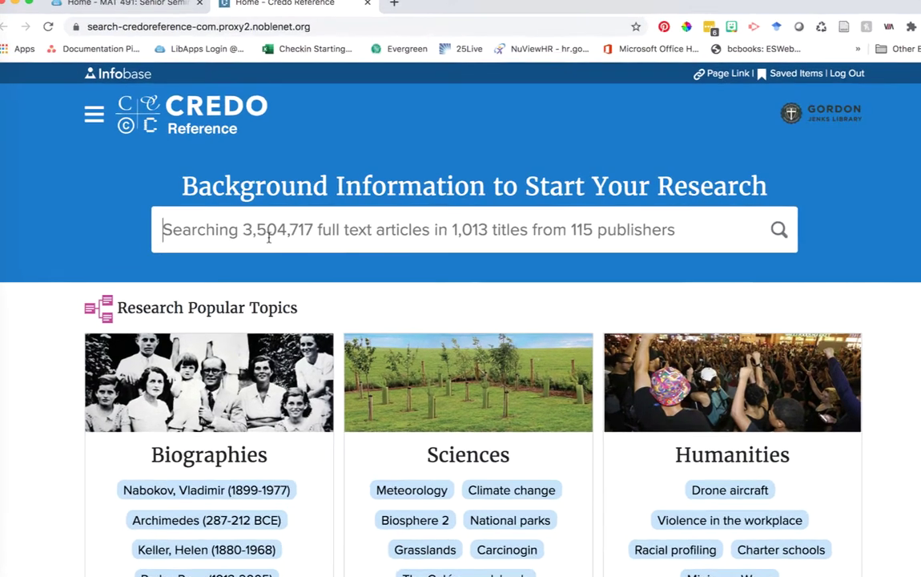
type("boolean logic")
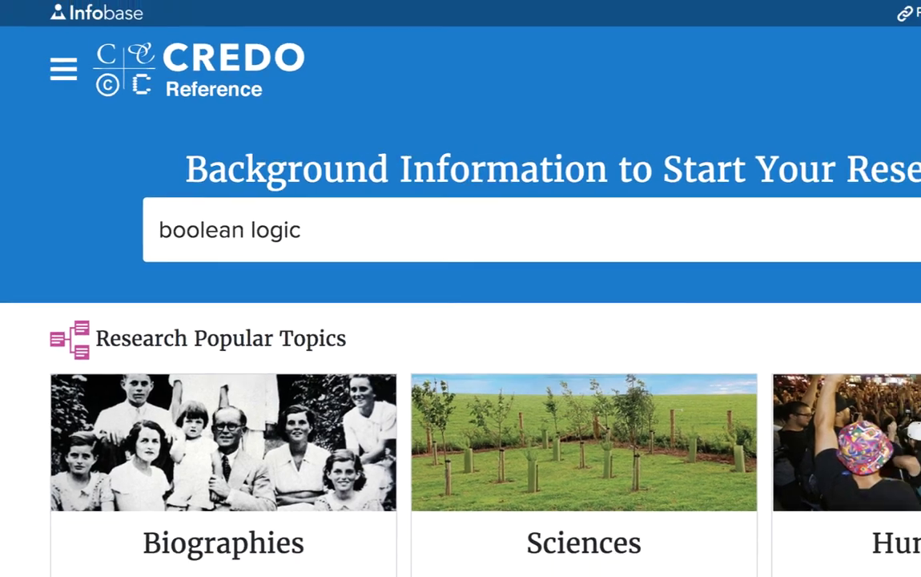
key("Return")
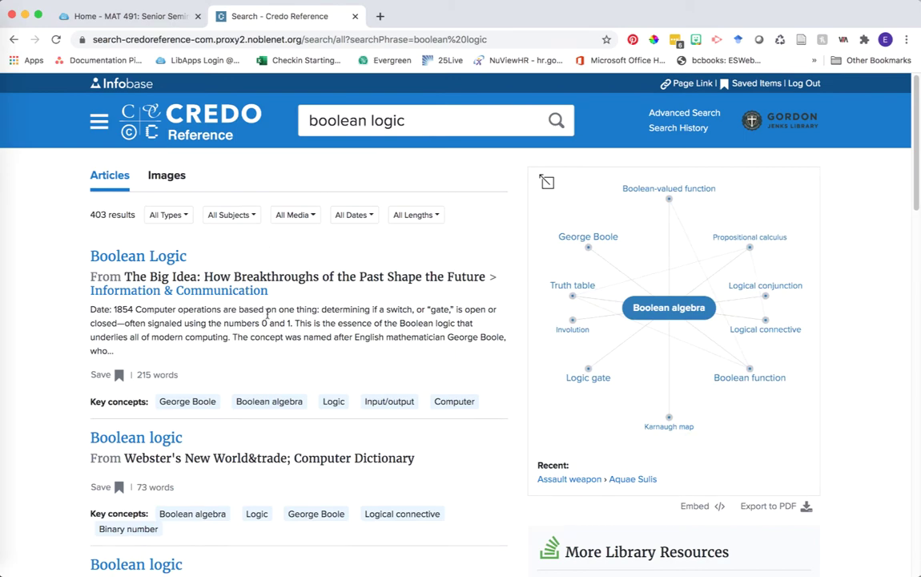
View the Boolean Logic entry, return to the results, and explore a related concept-map topic.
scroll(268, 312, "down", 2)
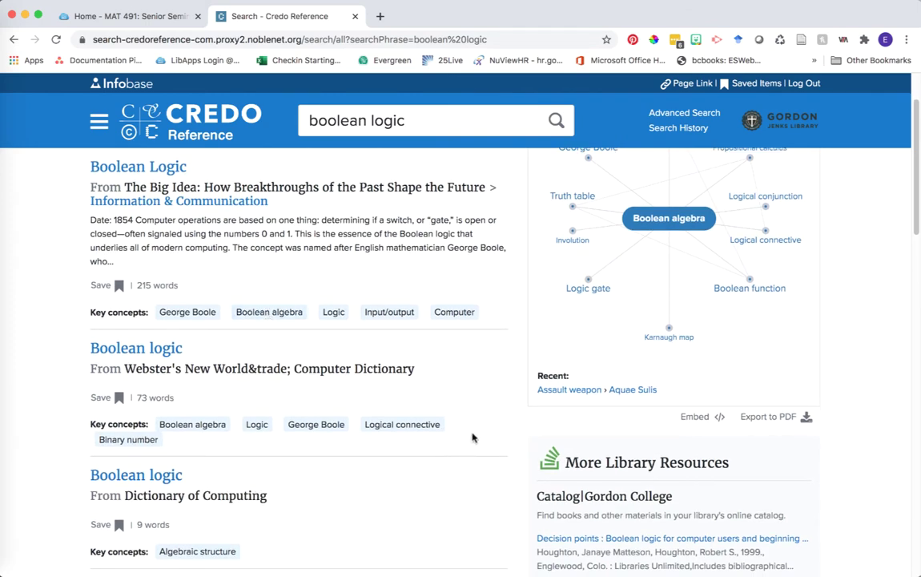
scroll(483, 366, "up", 1)
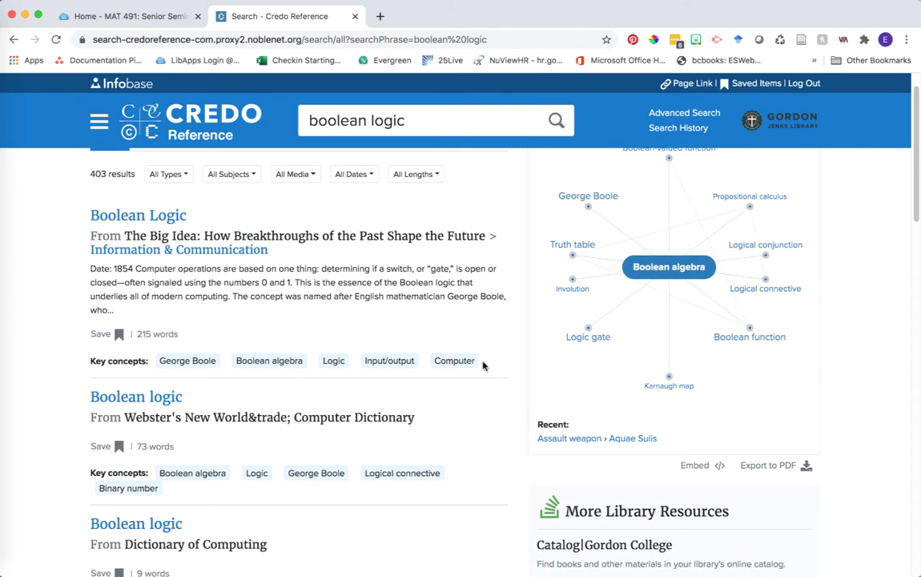
left_click(171, 218)
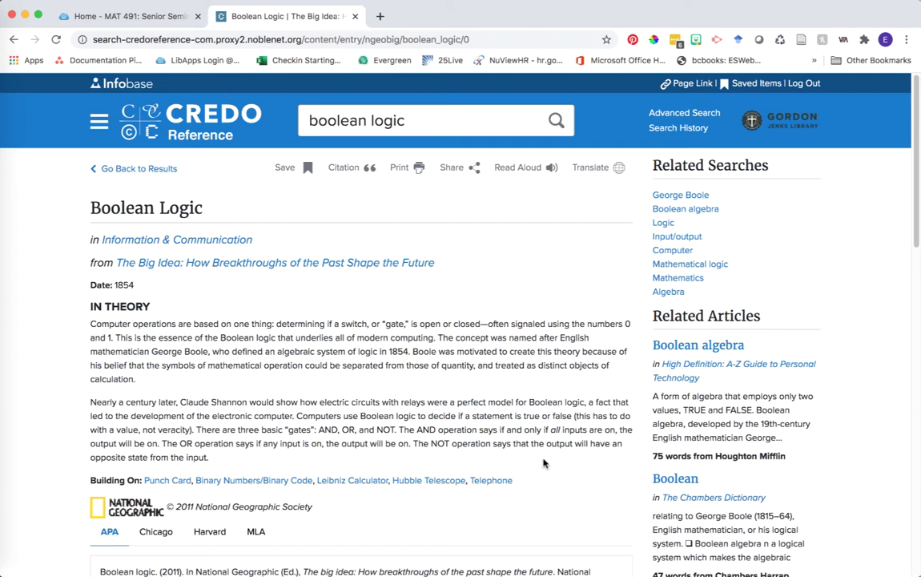
left_click(14, 39)
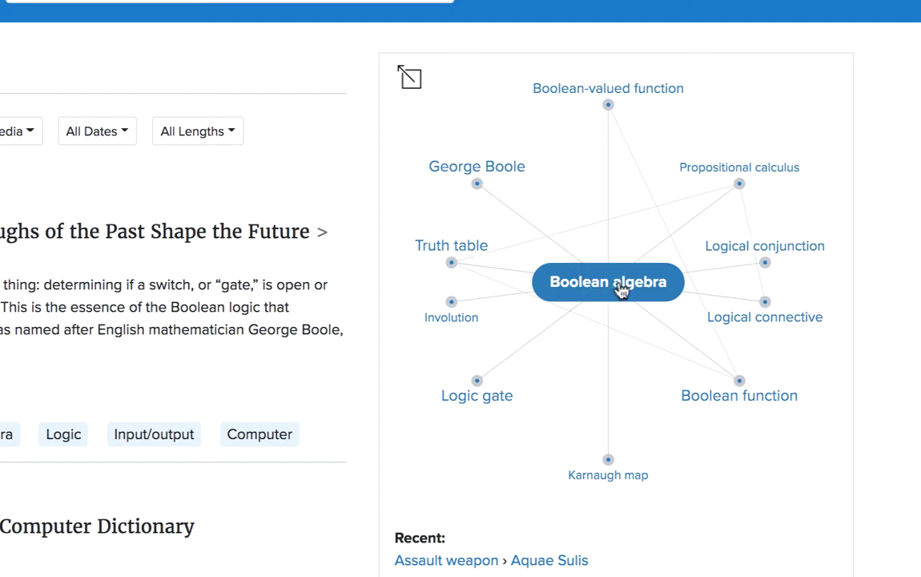
left_click(491, 173)
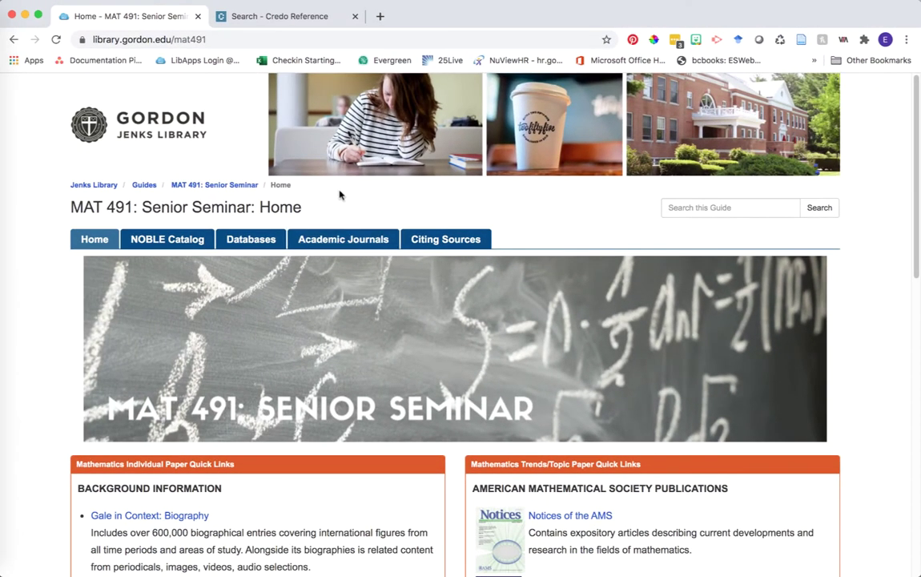
Switch the MAT 491 guide to its NOBLE Catalog page and scroll to the catalog link.
left_click(170, 239)
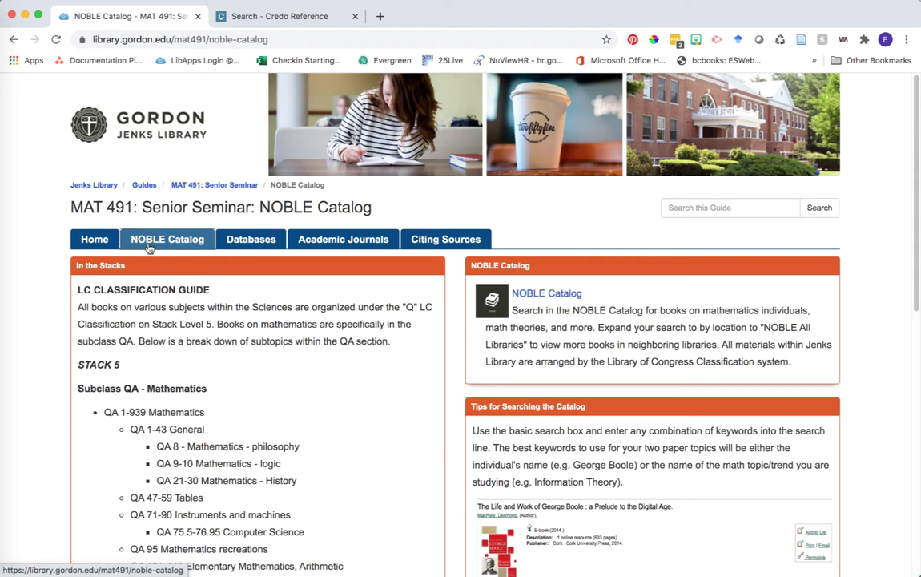
scroll(164, 268, "down", 2)
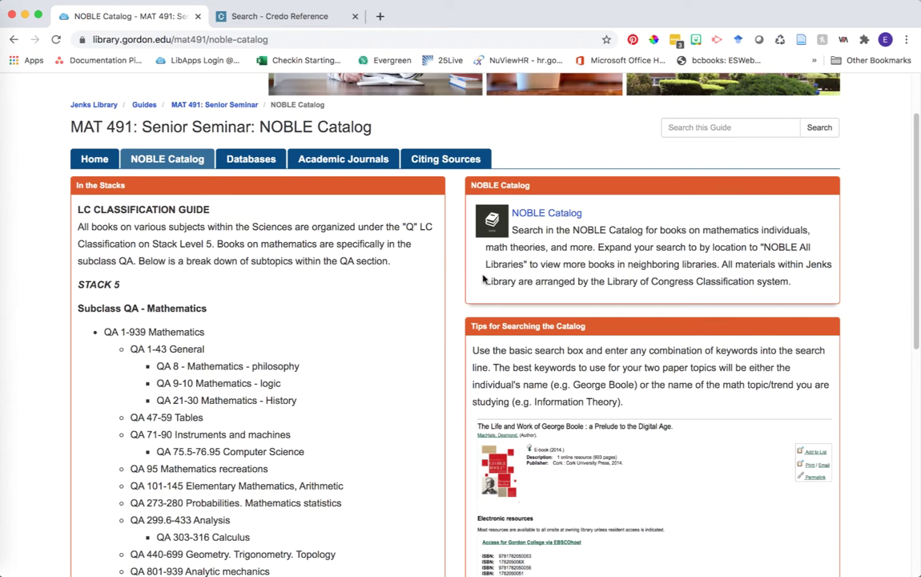
scroll(514, 269, "down", 1)
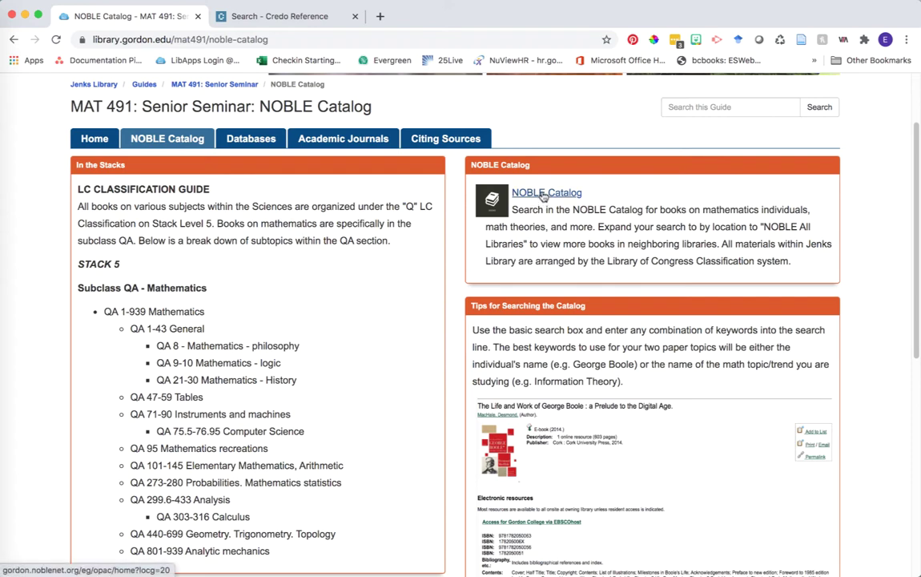
Launch the NOBLE Catalog and search for 'traveling salesman problem'.
left_click(543, 195)
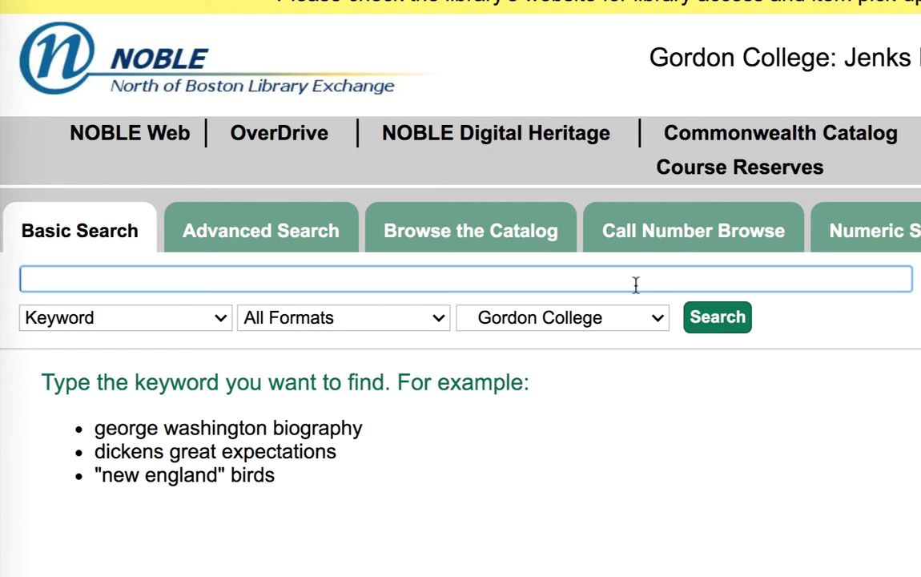
type("\"traveling salesman problem")
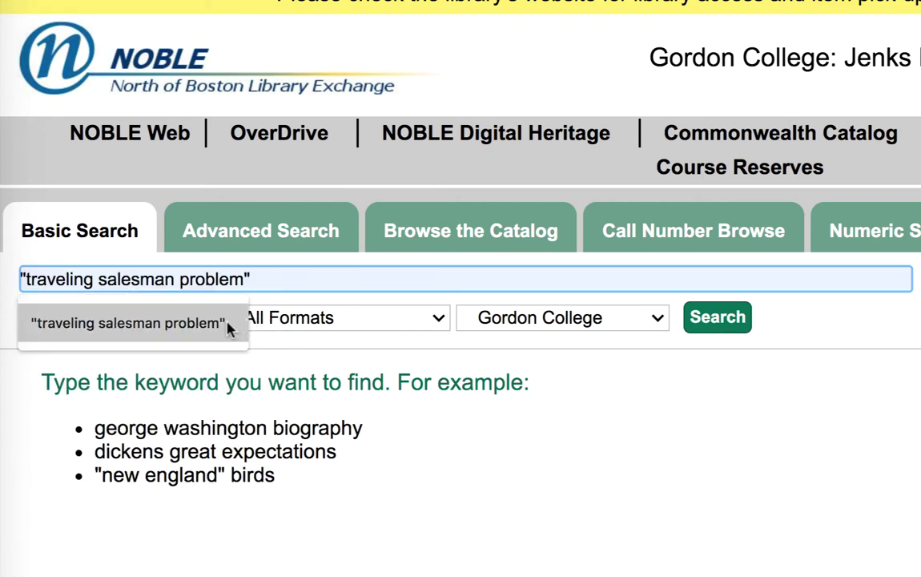
left_click(229, 326)
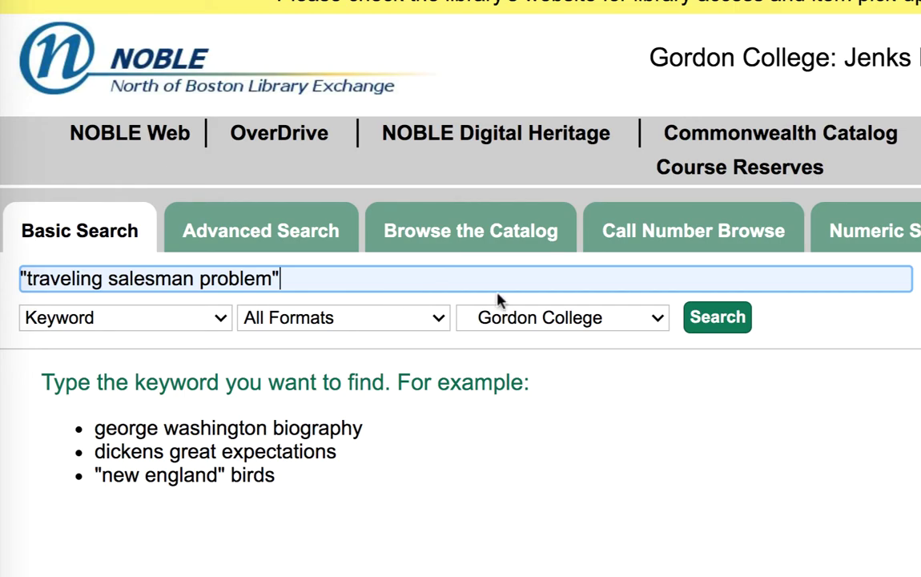
left_click(718, 321)
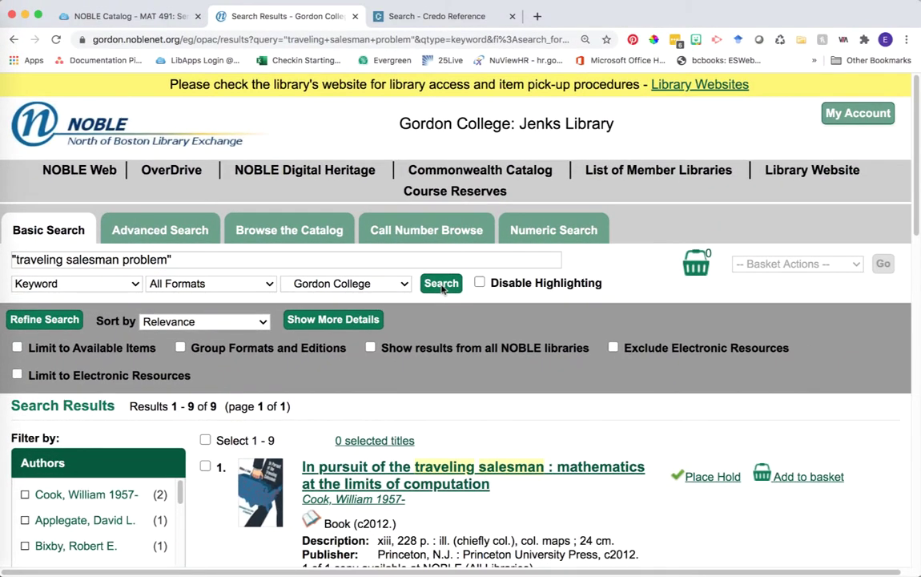
Scroll through the 9 results, led by In pursuit of the traveling salesman.
scroll(441, 288, "down", 5)
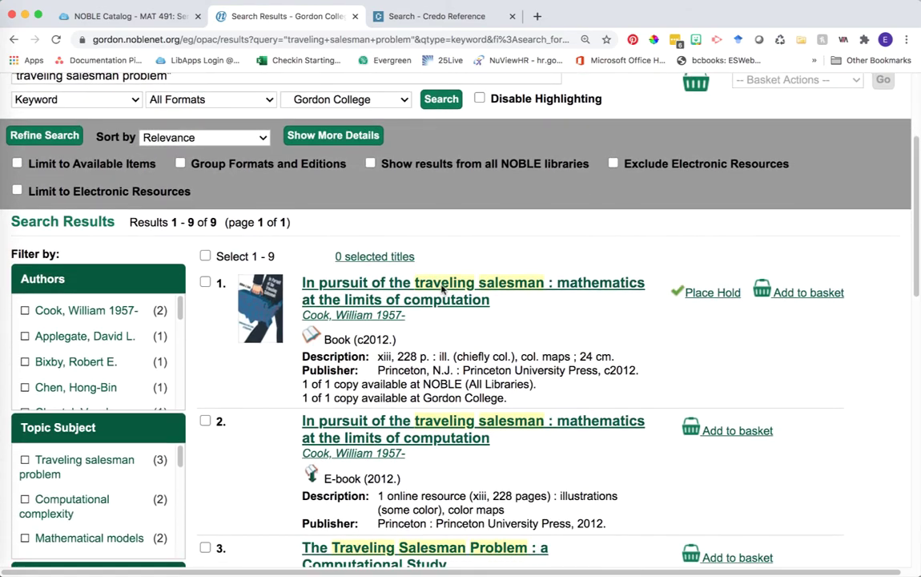
scroll(441, 290, "down", 4)
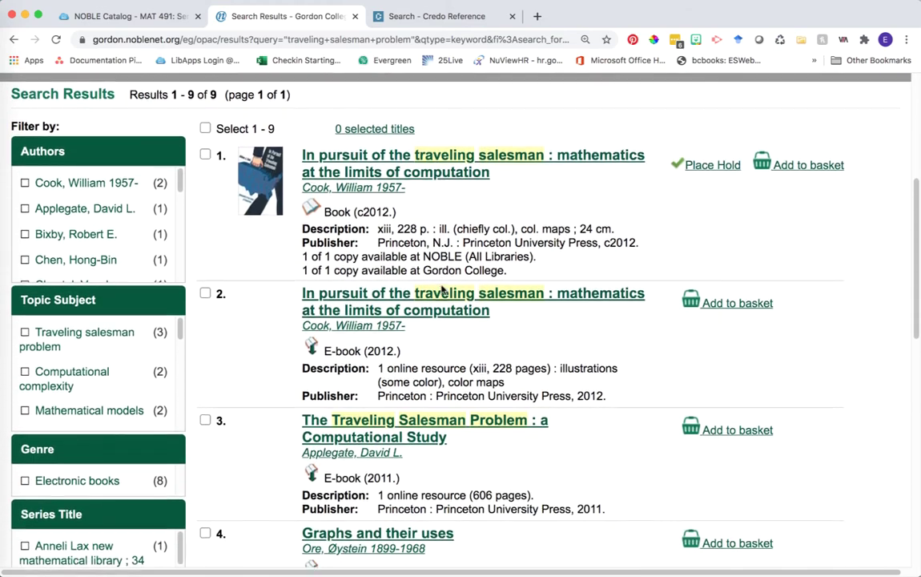
scroll(441, 290, "down", 1)
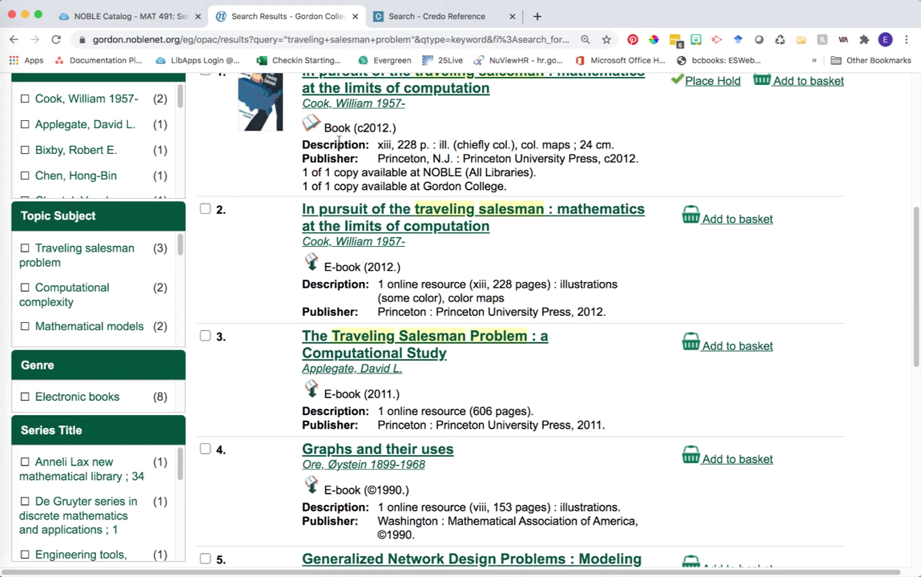
scroll(358, 170, "up", 1)
scroll(358, 170, "up", 1)
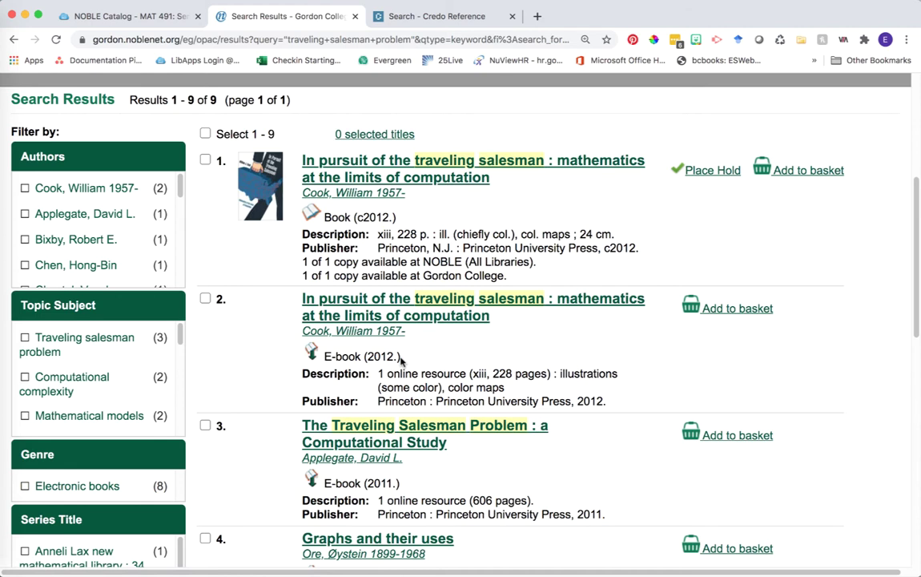
Open the 2012 e-book record and follow its 'Access for Gordon College via EBSCOhost' link.
left_click(479, 317)
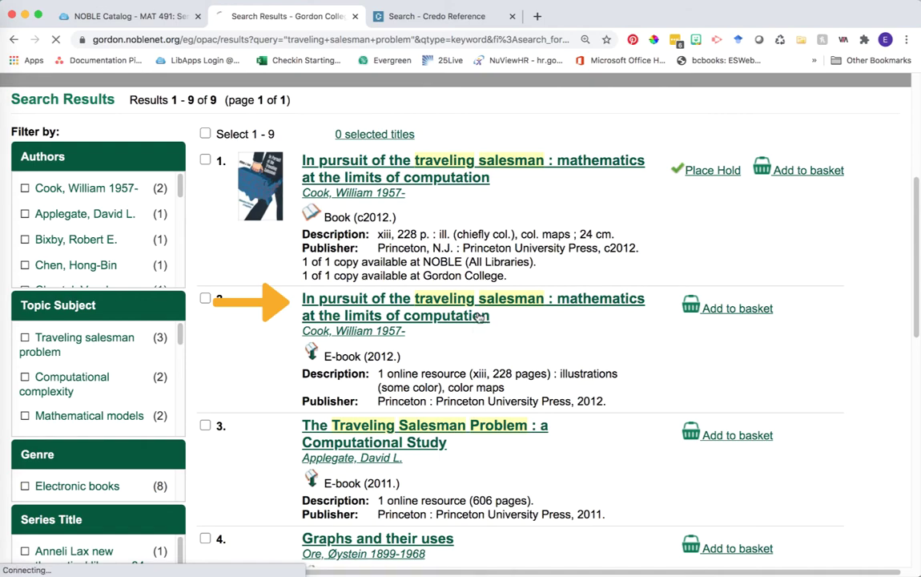
scroll(479, 318, "down", 3)
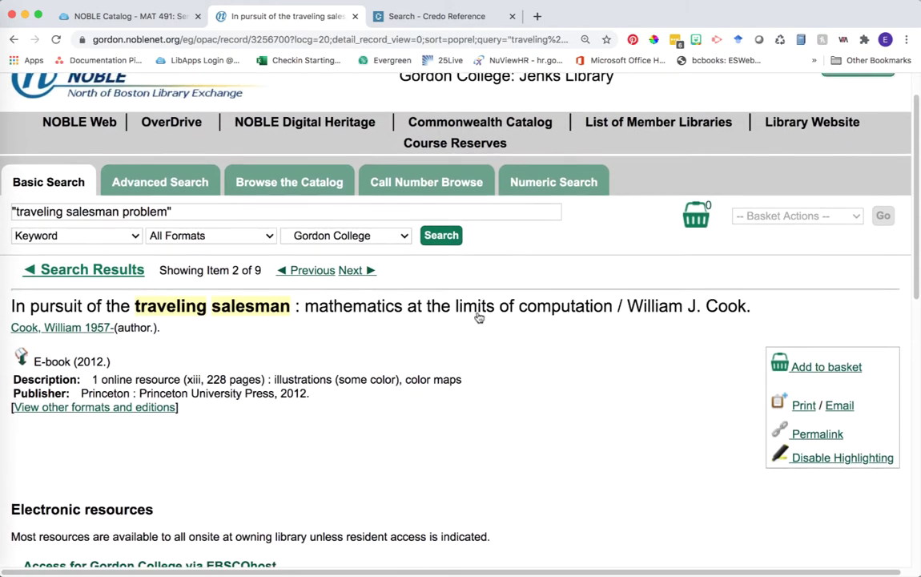
scroll(479, 317, "down", 2)
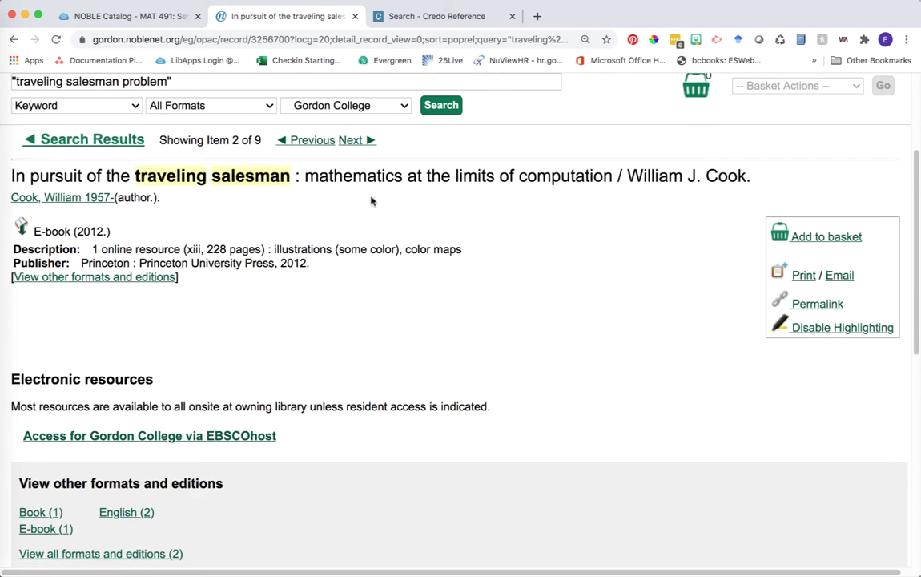
scroll(192, 200, "down", 2)
scroll(200, 210, "down", 5)
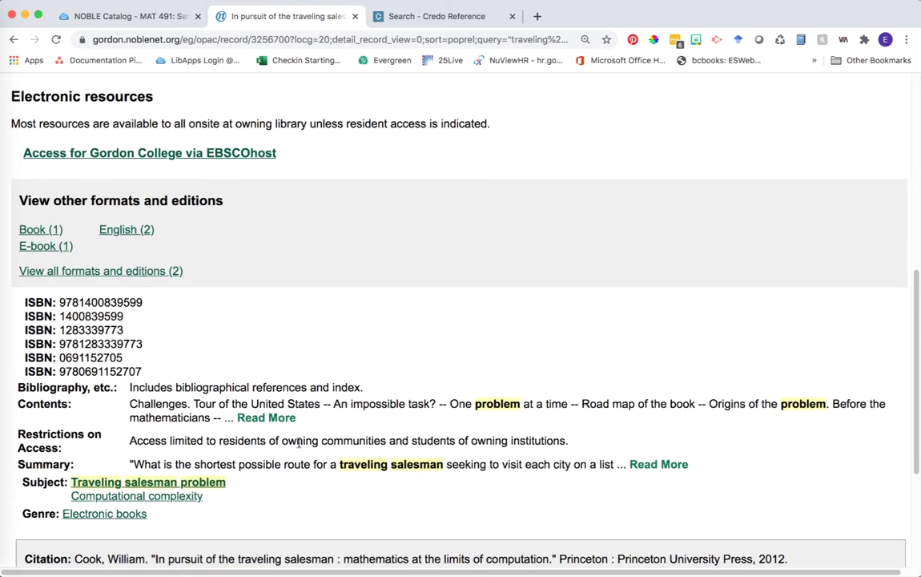
scroll(298, 442, "up", 7)
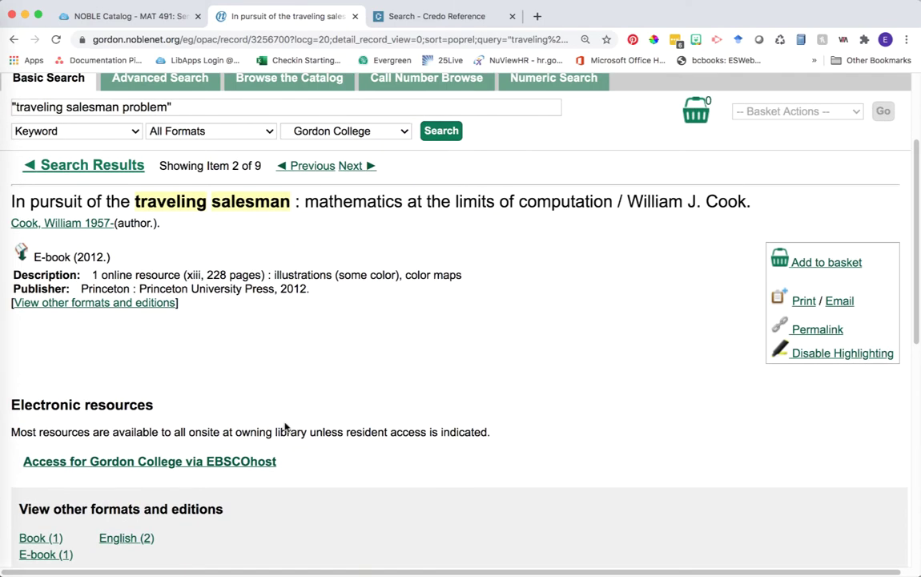
left_click_drag(10, 402, 153, 405)
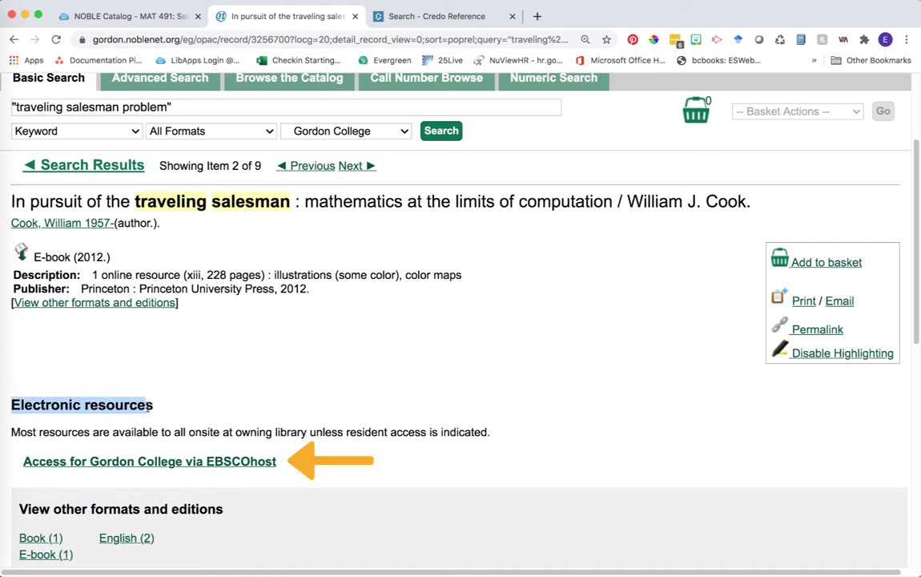
left_click(151, 467)
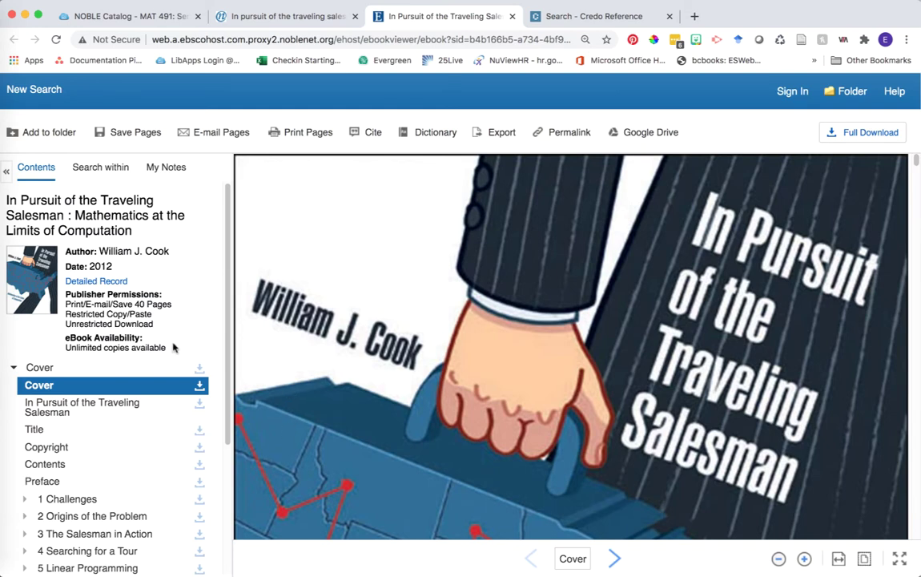
Scroll through the e-book's Contents chapter list in the EBSCOhost viewer.
scroll(177, 345, "down", 5)
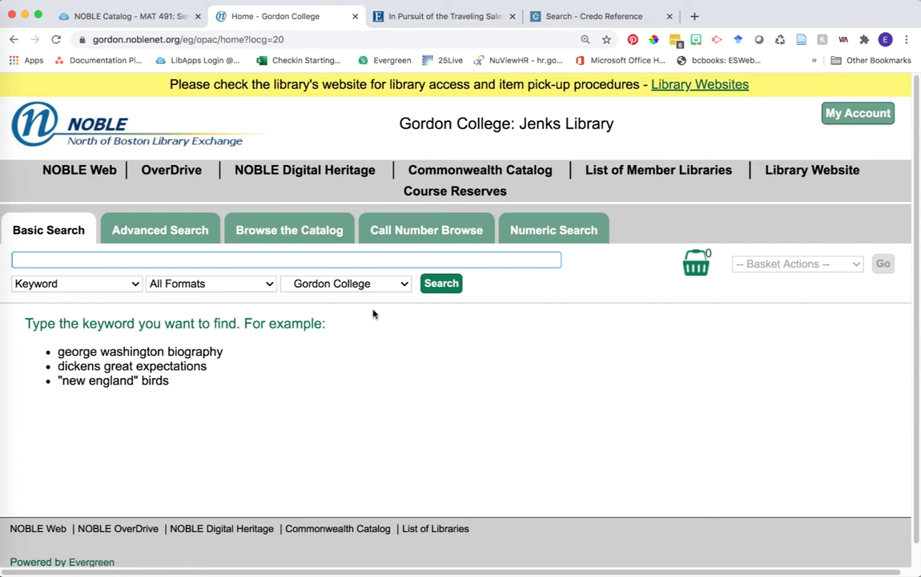
Enter 'prime numbers' in the Advanced Search form's first row and set its field to Title.
left_click(163, 239)
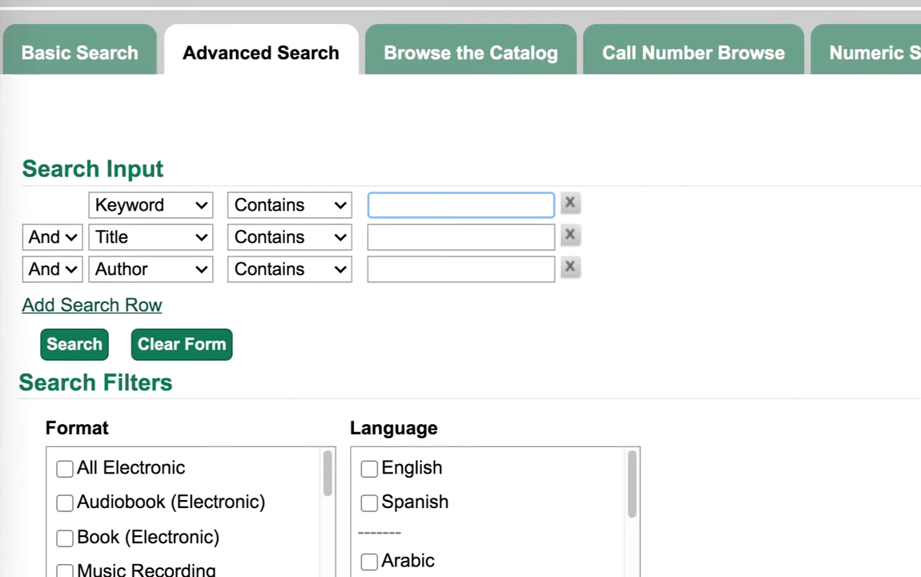
type("\"prime numbers\"")
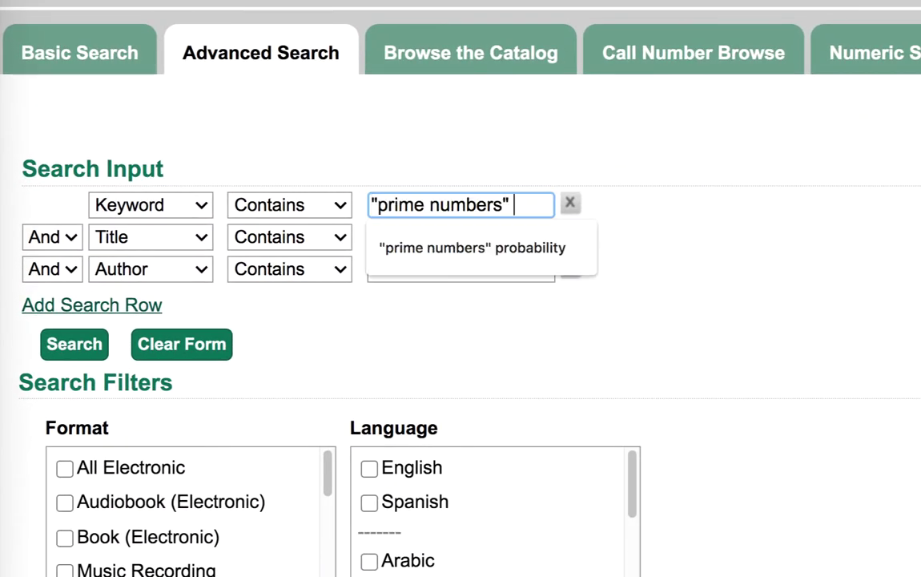
key("Return")
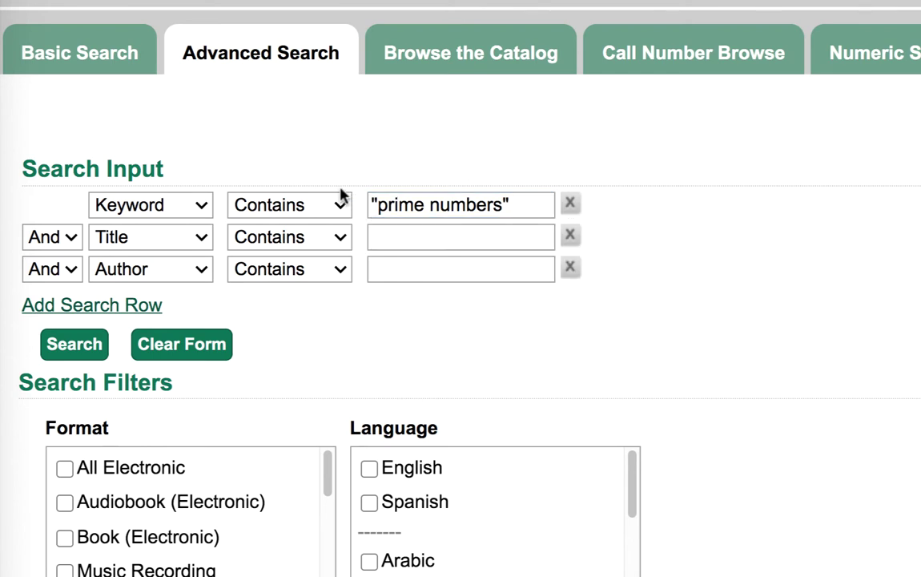
left_click(199, 206)
left_click(185, 221)
Run the 'prime numbers' title search and scroll through its 15 results.
left_click(75, 349)
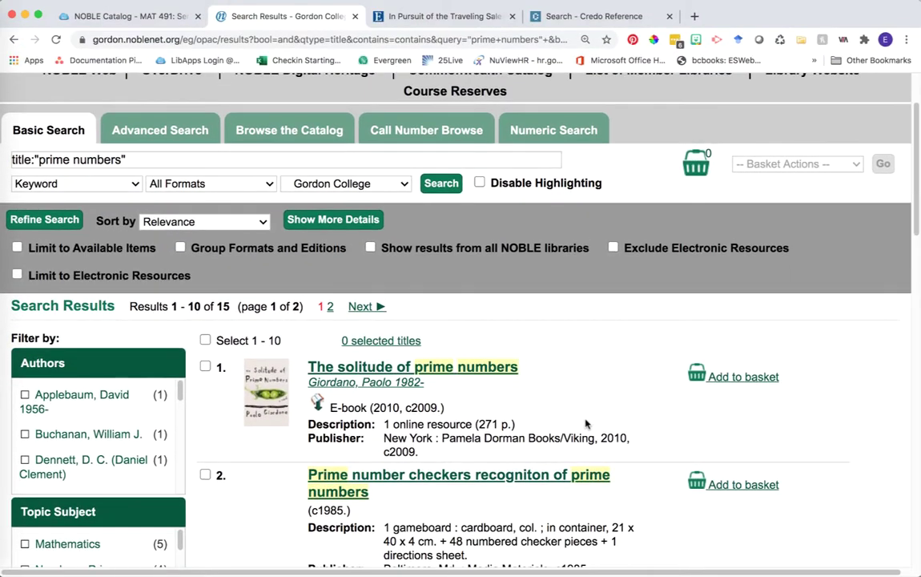
scroll(587, 425, "down", 3)
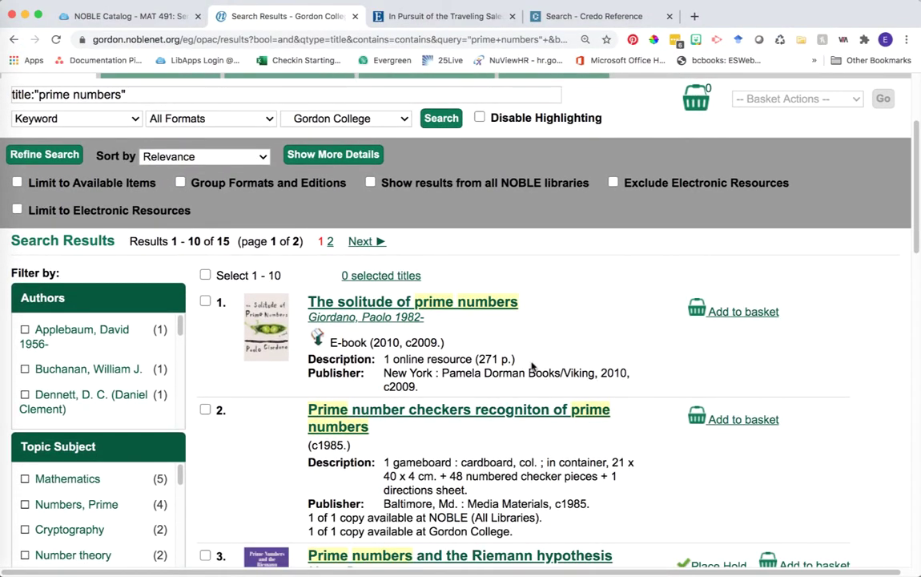
scroll(573, 358, "down", 3)
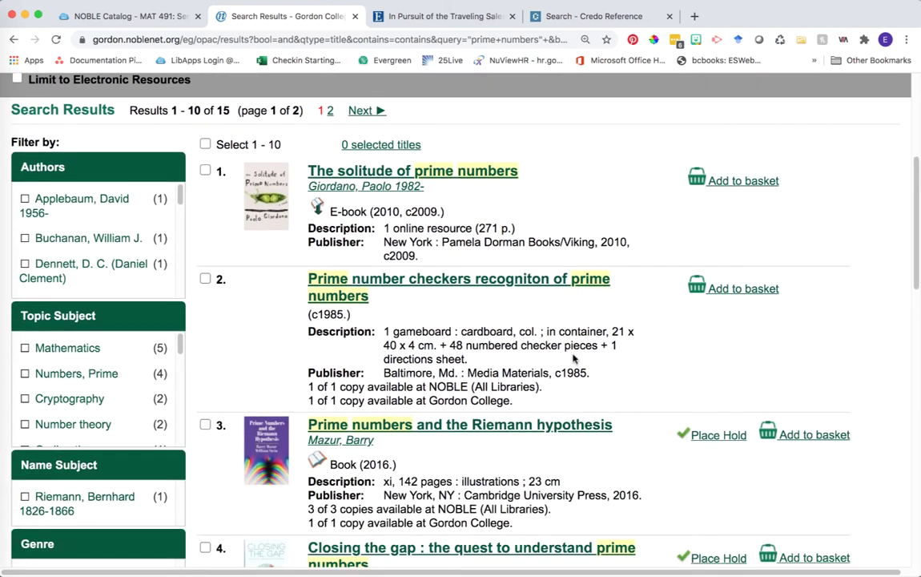
scroll(549, 207, "down", 3)
scroll(550, 206, "down", 4)
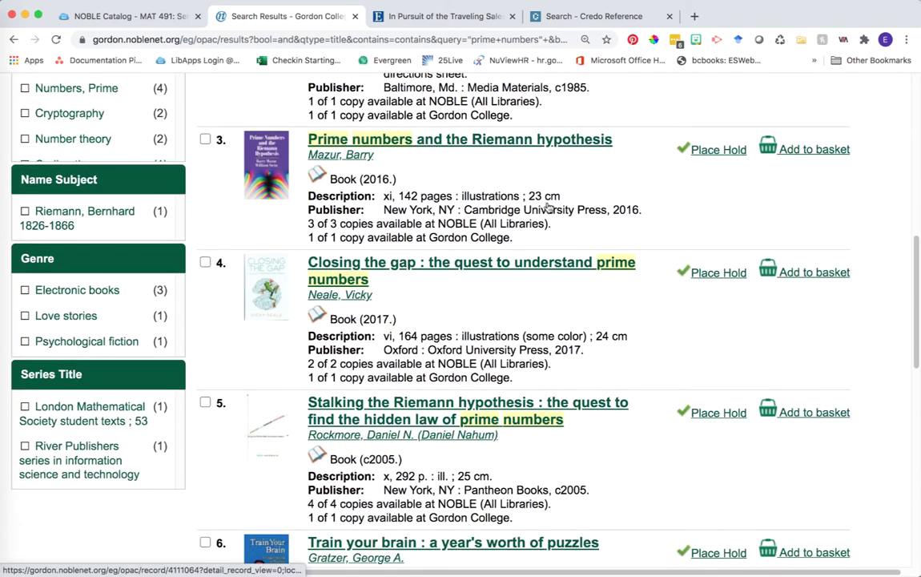
scroll(549, 207, "down", 7)
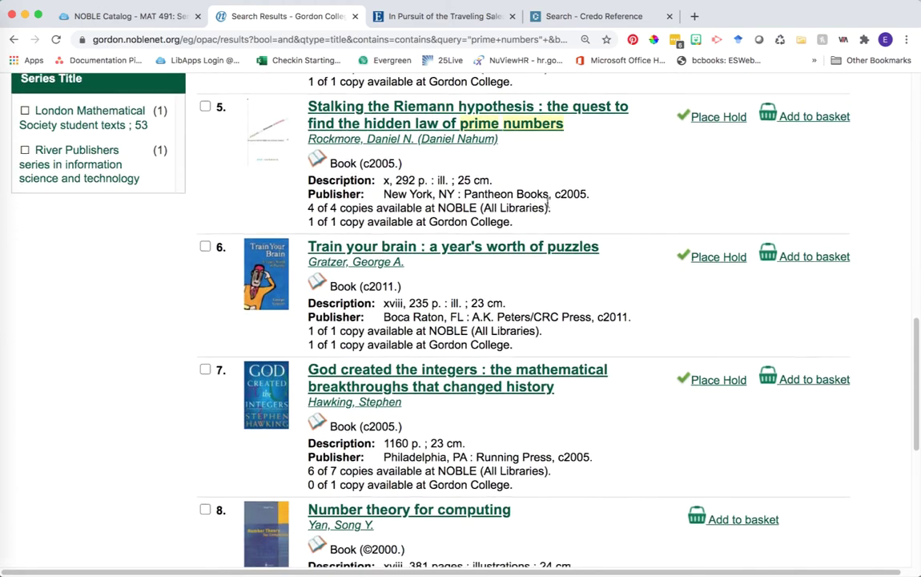
scroll(549, 207, "up", 20)
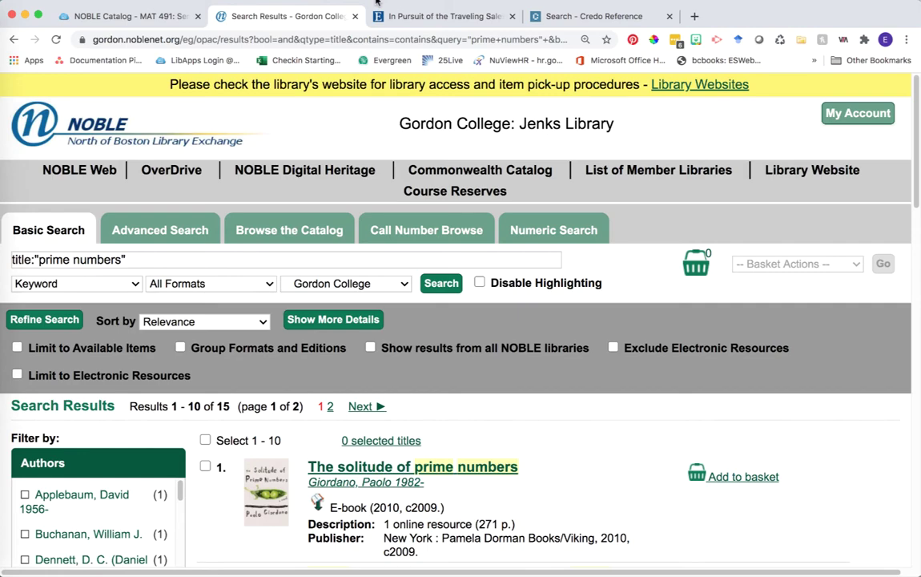
scroll(555, 314, "down", 8)
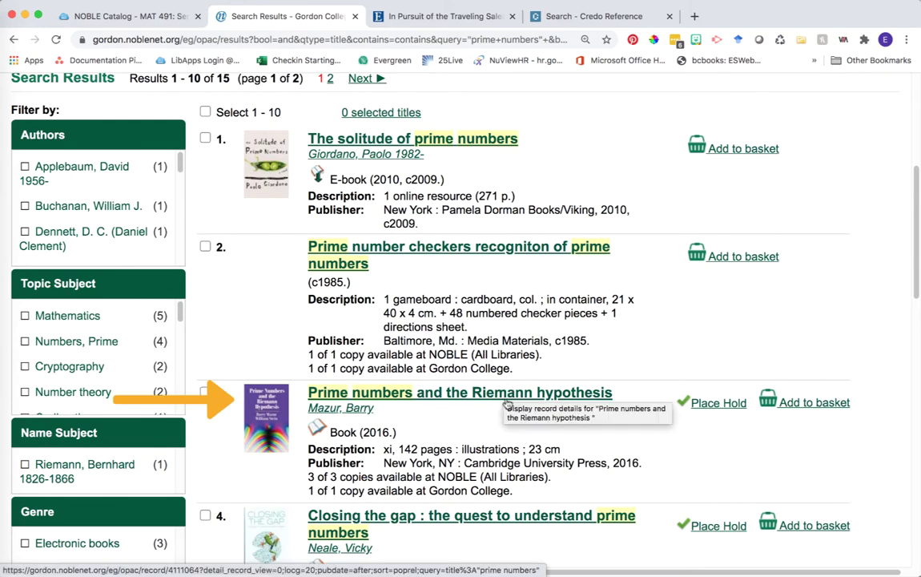
Open Prime numbers and the Riemann hypothesis and note Stack Level 5, call number QA 246 .M49 2015.
left_click(507, 394)
scroll(502, 407, "down", 2)
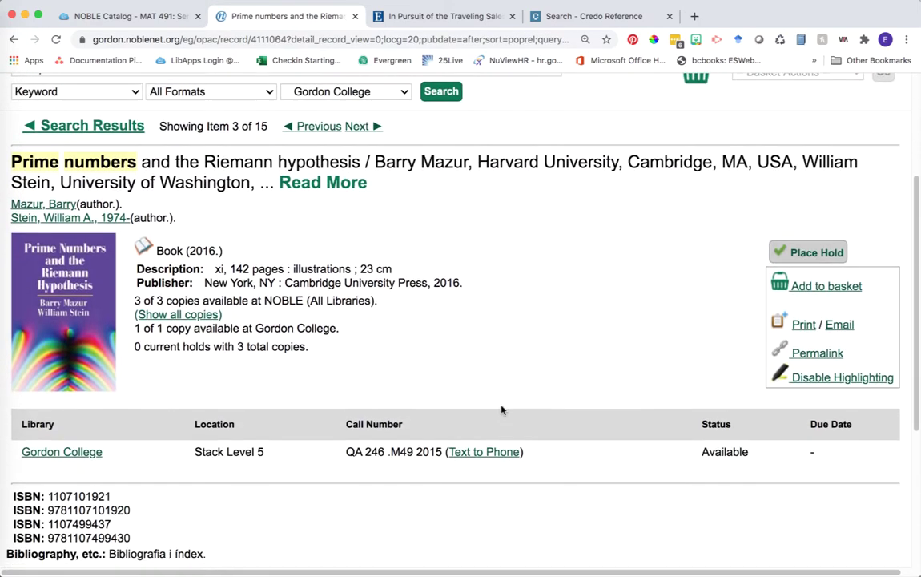
scroll(501, 410, "up", 1)
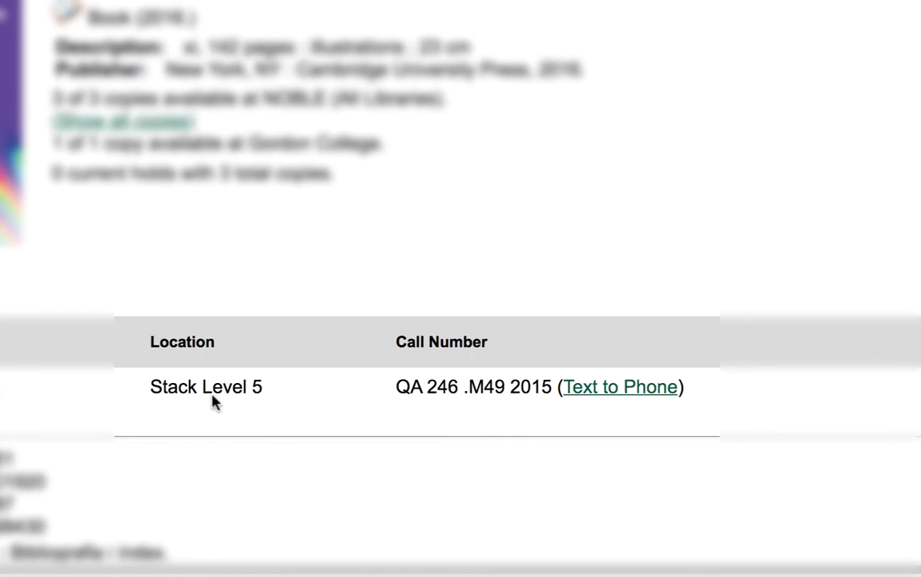
left_click_drag(149, 342, 224, 351)
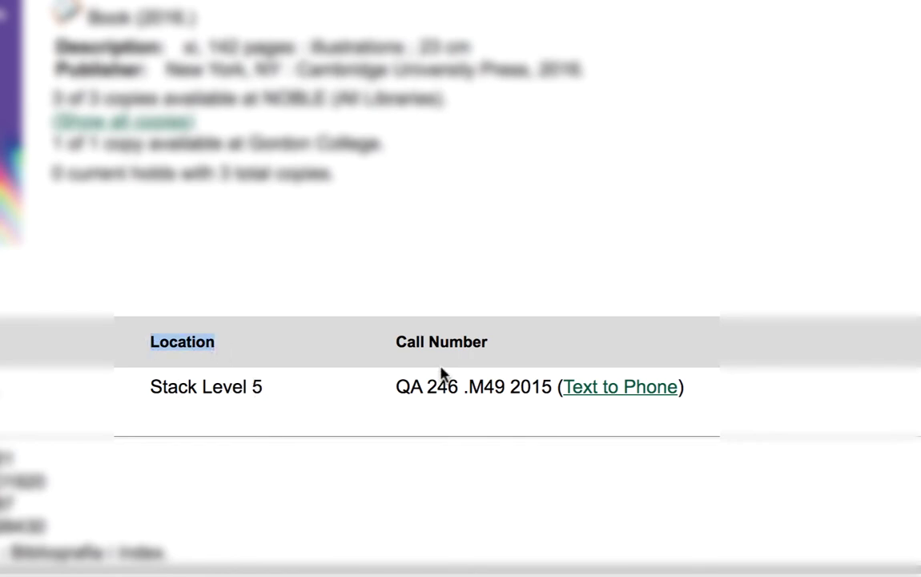
left_click_drag(394, 338, 495, 344)
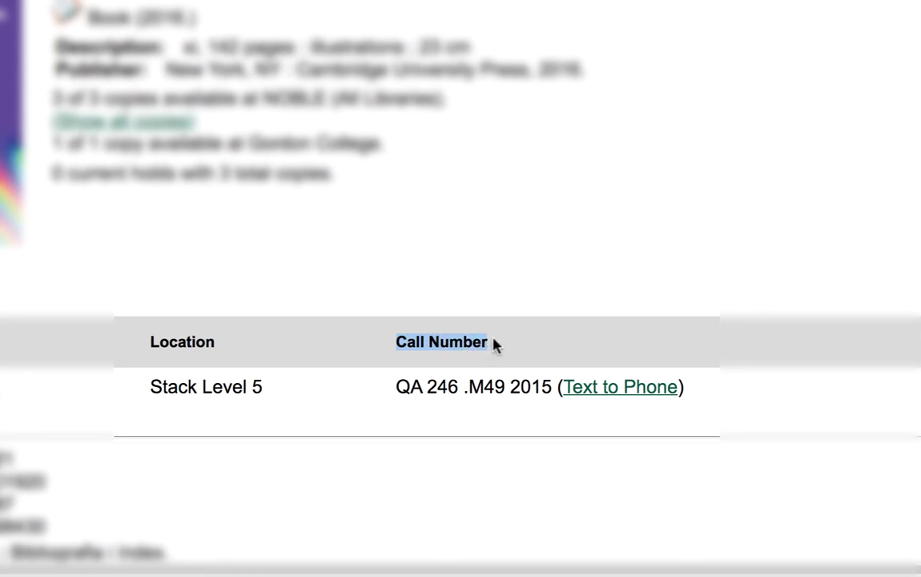
scroll(497, 331, "down", 2)
left_click_drag(396, 344, 459, 344)
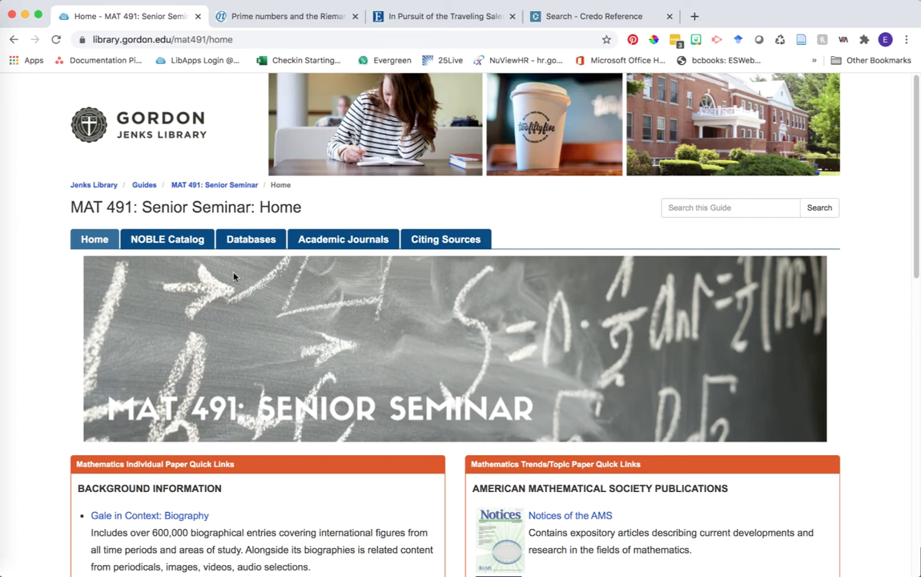
Open the MAT 491 Databases page and scroll to MathSciNet, Academic Search Ultimate and JSTOR.
left_click(250, 240)
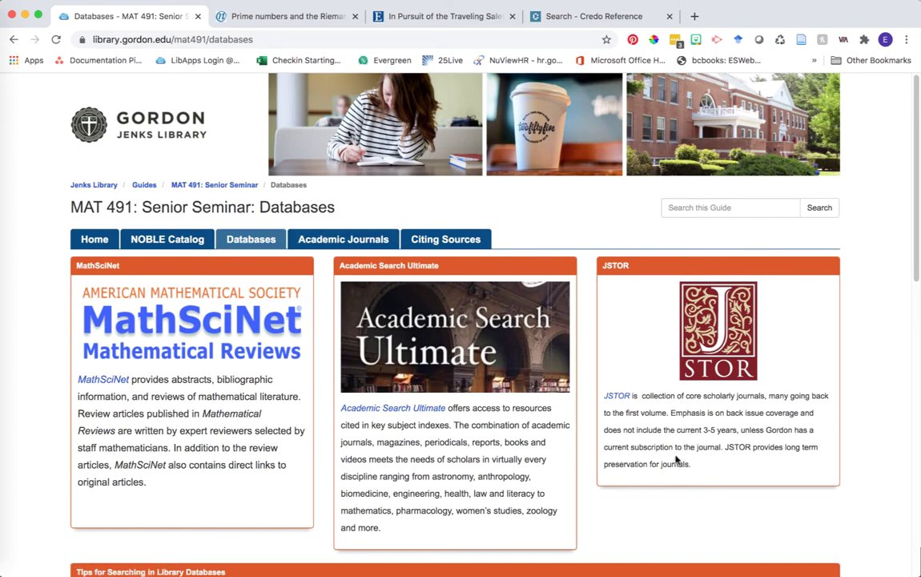
scroll(677, 461, "down", 2)
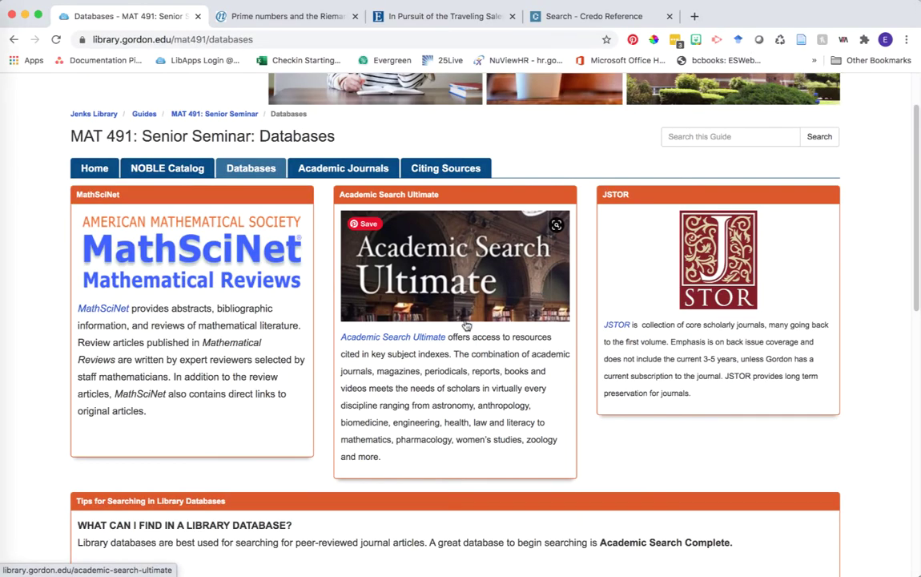
Open Academic Search Ultimate and enter the phrase 'traveling salesman problem' in the first search box.
left_click(411, 342)
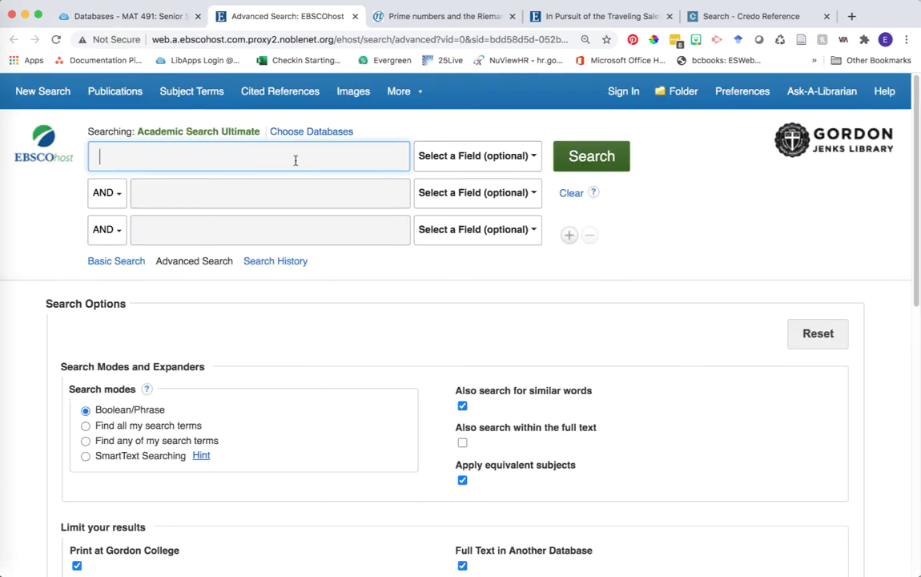
type("\"traveling salesman problem\"")
left_click(511, 406)
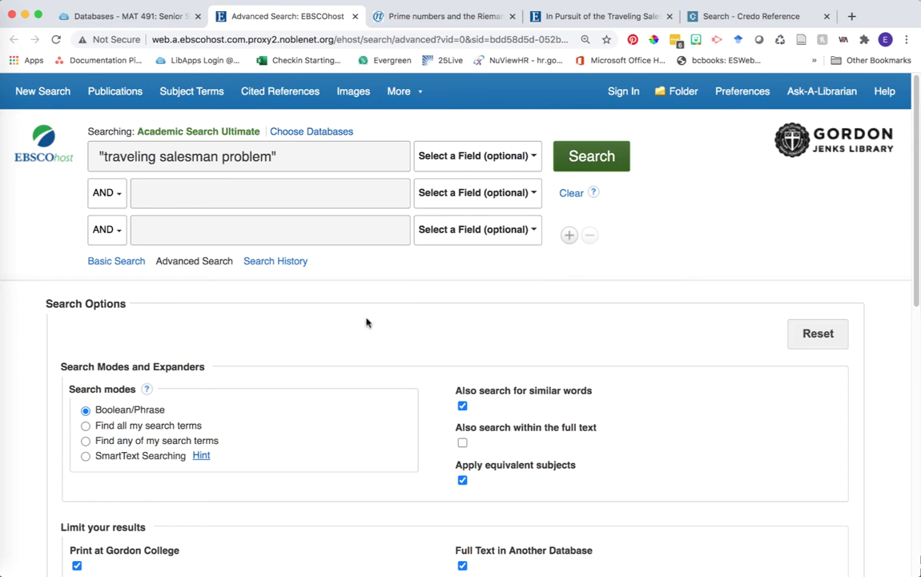
Limit to Scholarly (Peer Reviewed) Journals and run the search, returning 582 results.
scroll(366, 322, "down", 3)
scroll(366, 321, "down", 5)
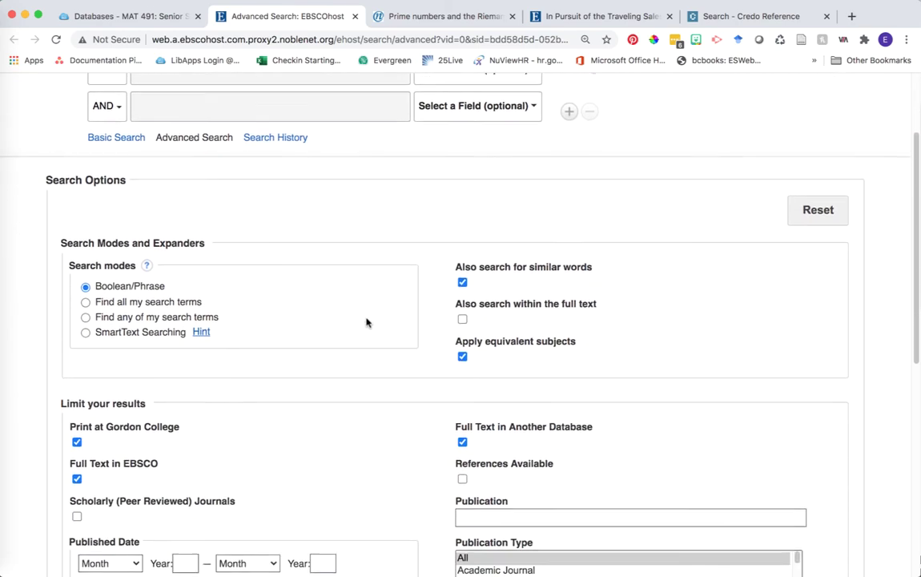
left_click_drag(245, 389, 76, 401)
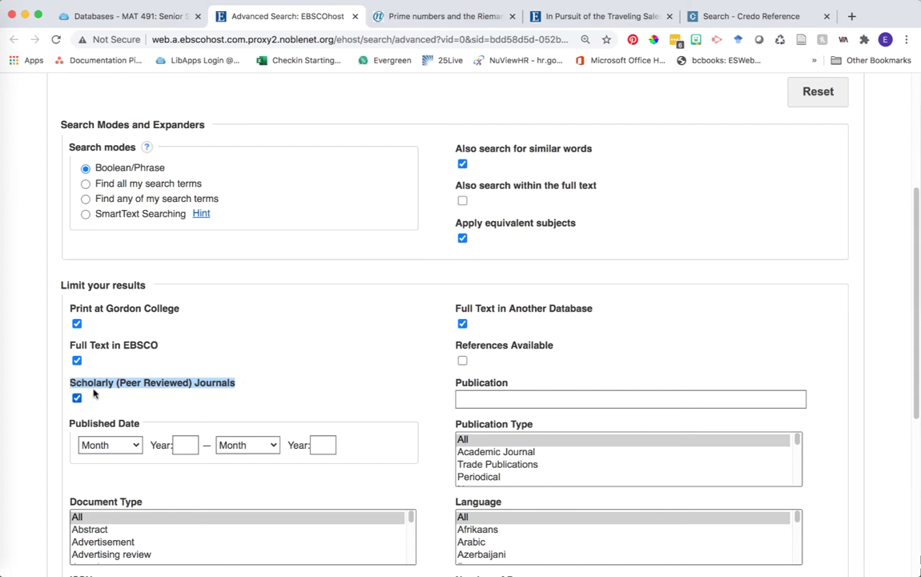
scroll(88, 393, "up", 5)
left_click(588, 91)
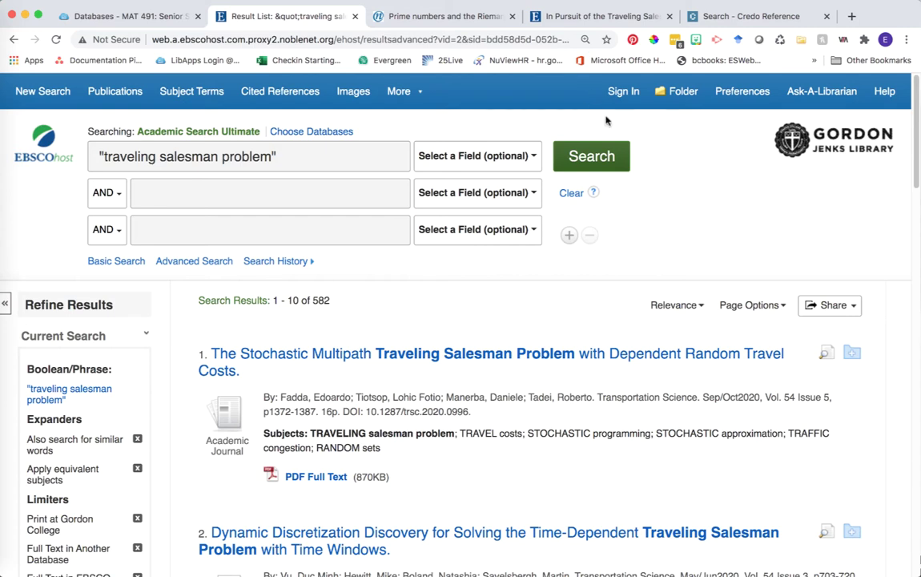
left_click(674, 308)
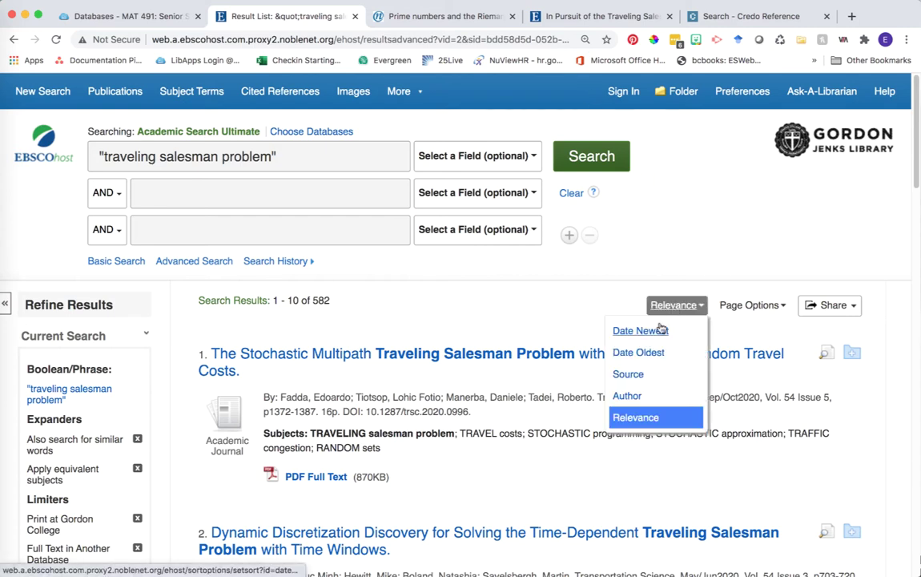
scroll(517, 317, "down", 1)
scroll(517, 317, "down", 5)
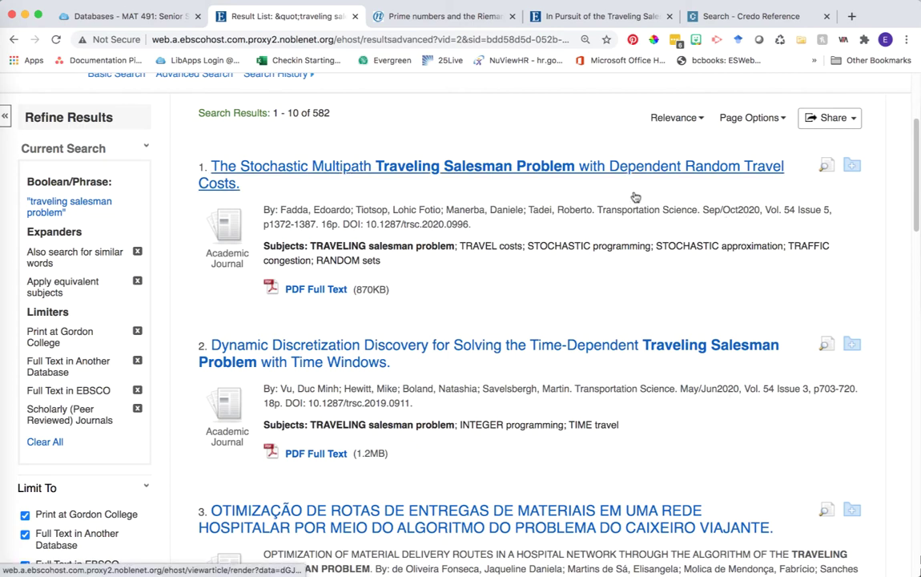
scroll(581, 229, "down", 1)
scroll(573, 218, "up", 1)
scroll(574, 217, "up", 2)
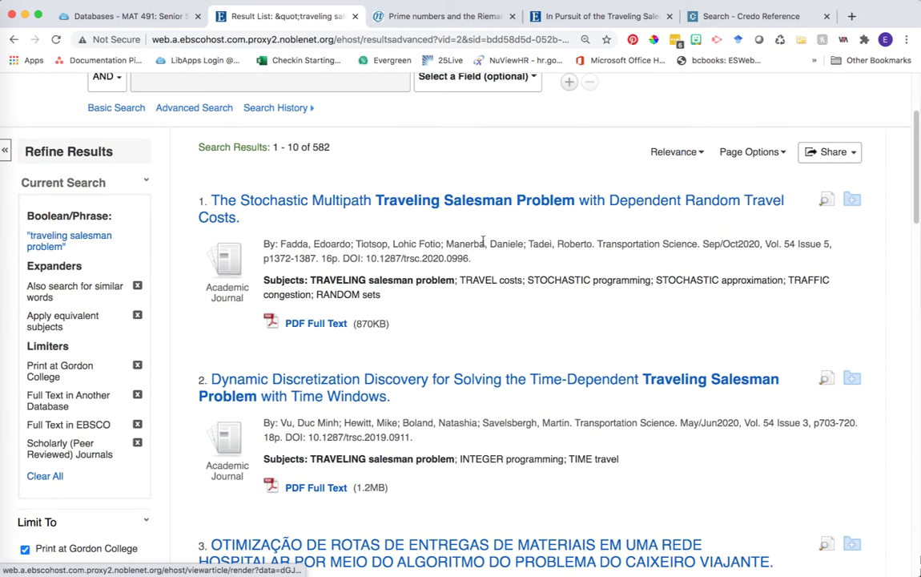
Open the first result, the stochastic multipath TSP article, and scroll to its abstract.
left_click(291, 206)
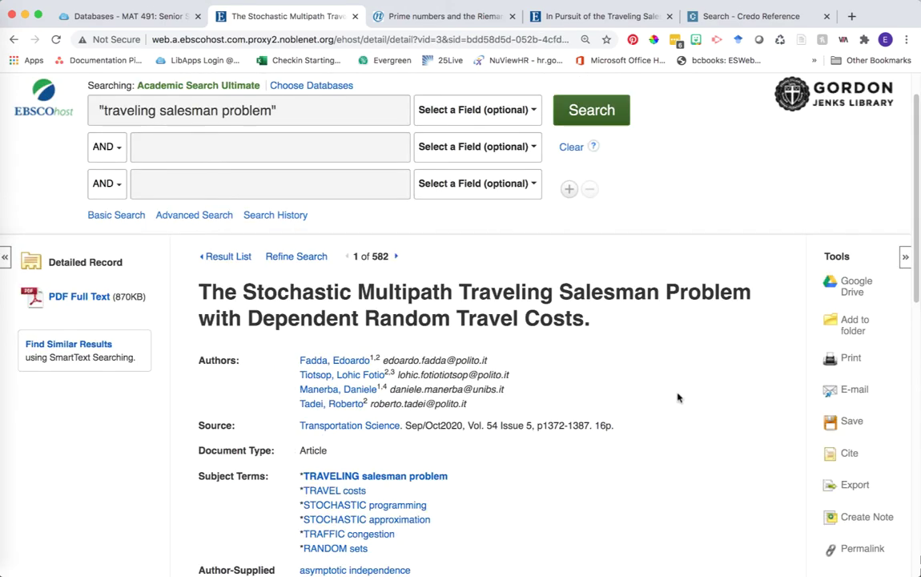
scroll(677, 398, "down", 5)
scroll(677, 397, "down", 5)
scroll(677, 398, "down", 5)
scroll(676, 393, "up", 10)
scroll(677, 395, "up", 1)
scroll(677, 398, "down", 4)
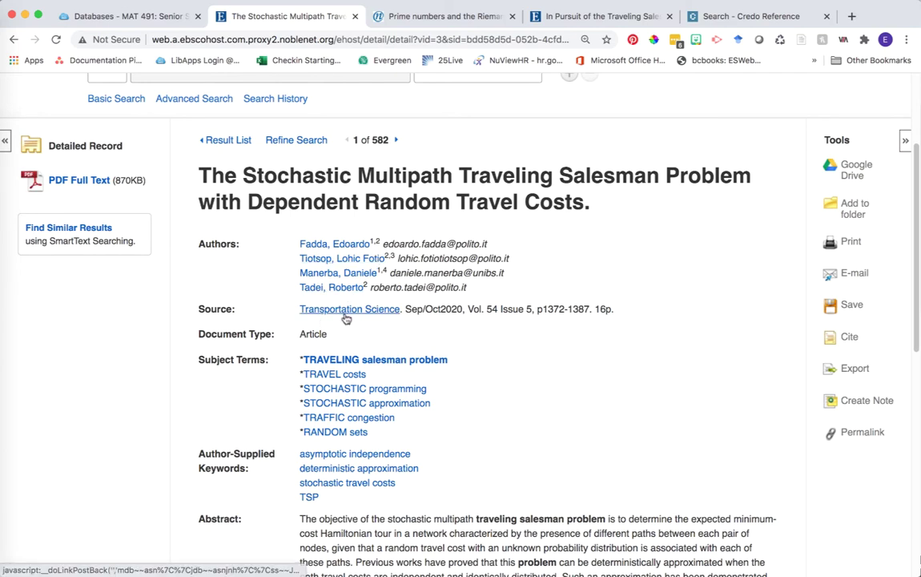
scroll(406, 360, "down", 3)
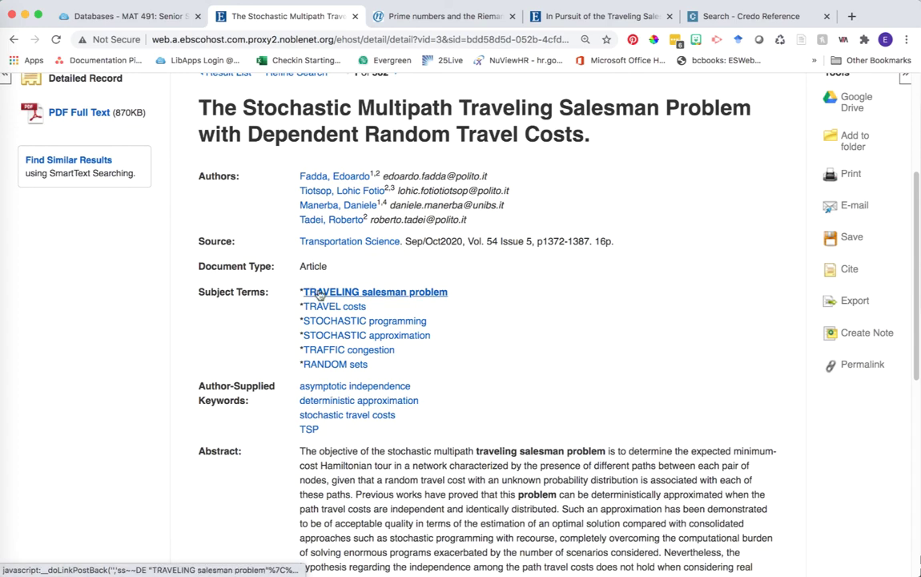
scroll(481, 352, "down", 5)
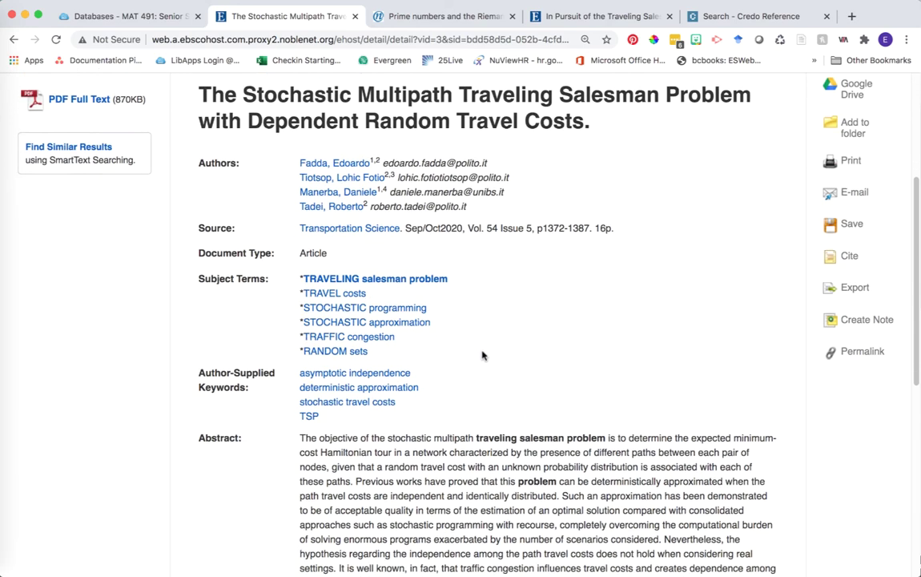
Highlight the abstract to point it out, then clear the highlight and return to the top.
left_click_drag(300, 274, 423, 490)
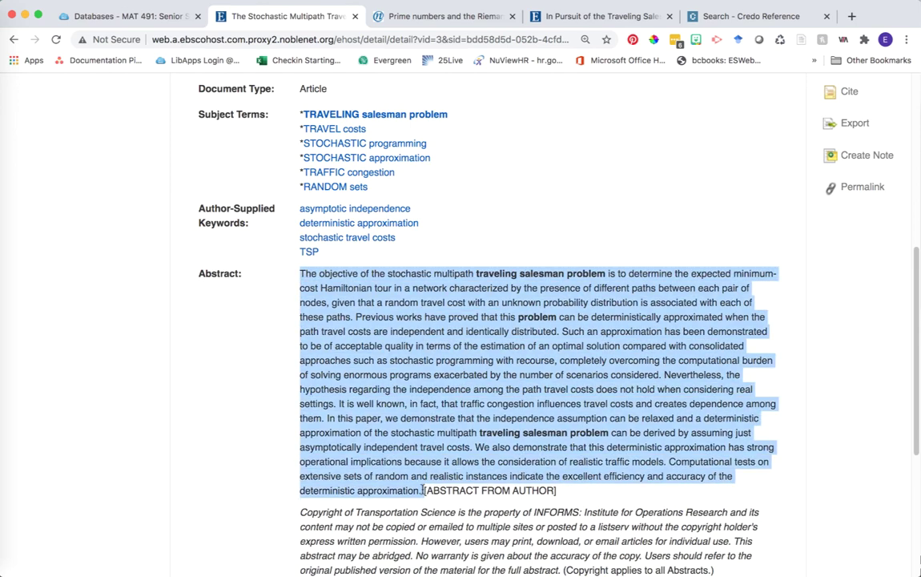
left_click(391, 335)
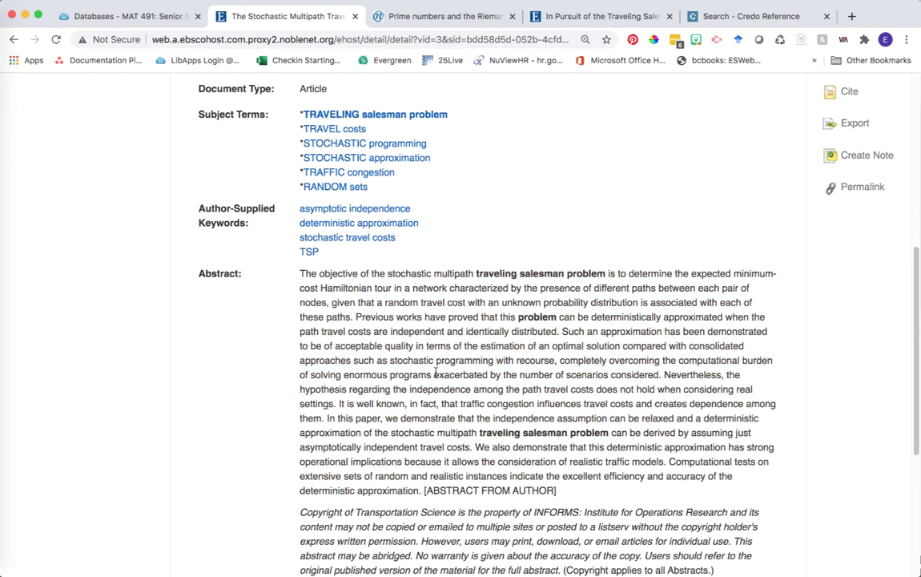
scroll(432, 365, "up", 5)
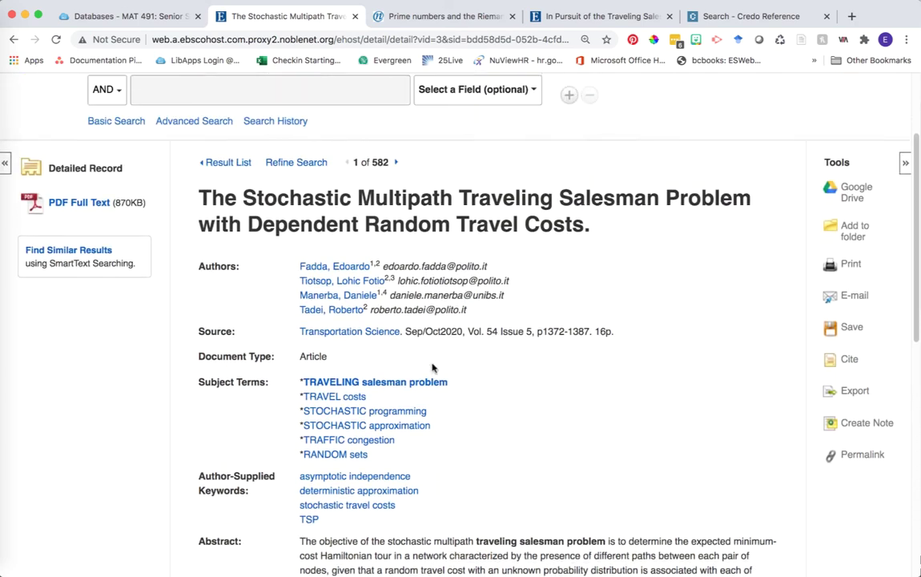
scroll(433, 366, "up", 2)
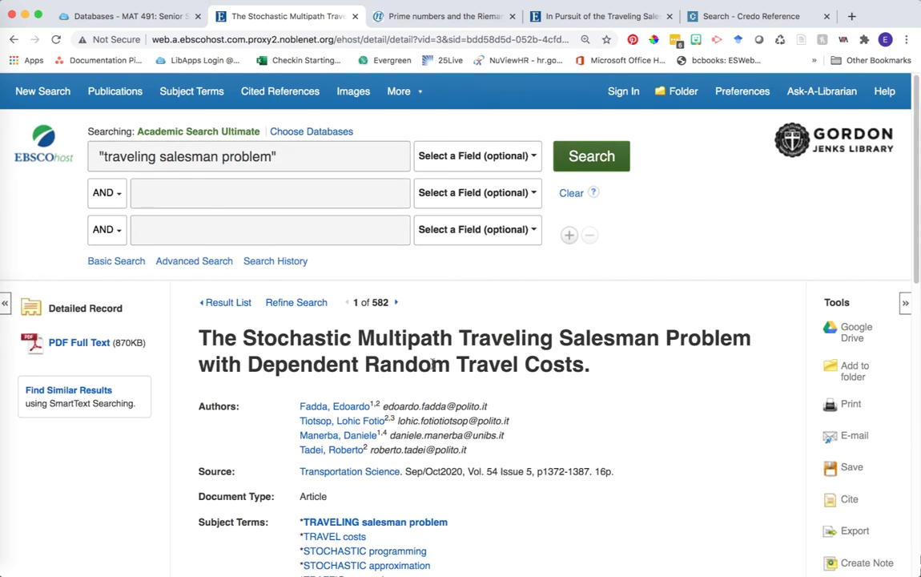
Open the article's 17-page PDF full text in the EBSCOhost viewer.
left_click(78, 344)
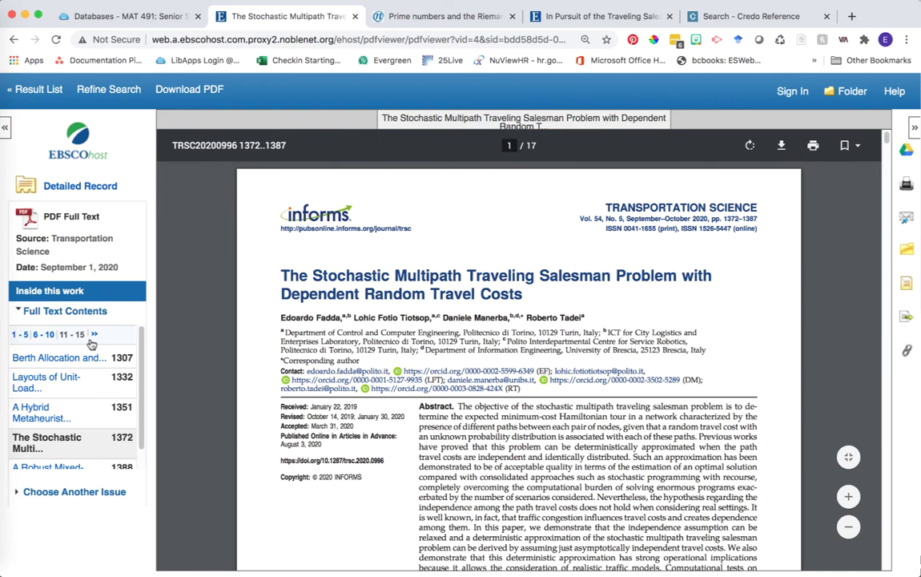
Switch back to the Databases - MAT 491 guide tab.
key("super+1")
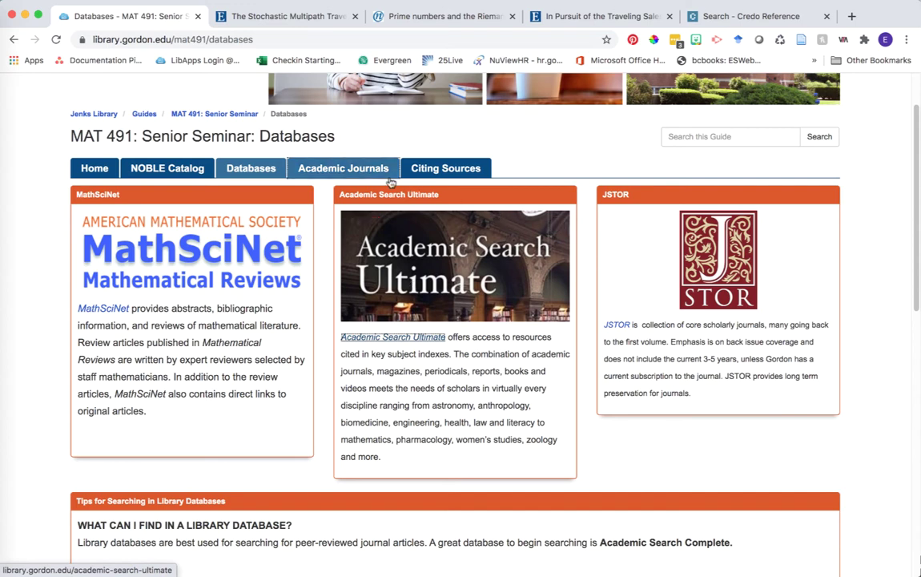
From the Academic Journals page's Math Journals at Jenks list, open Mathematics Magazine's holdings record.
left_click(342, 167)
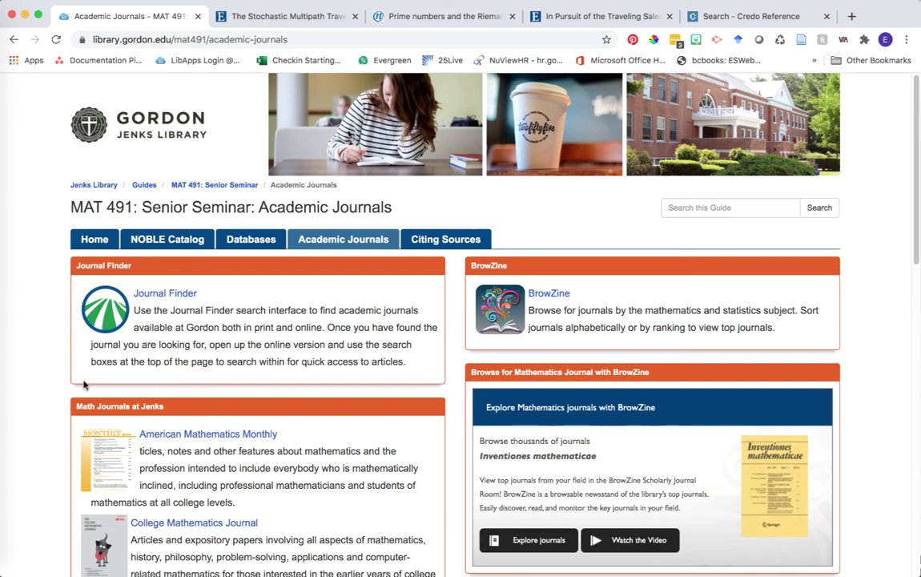
scroll(30, 387, "down", 3)
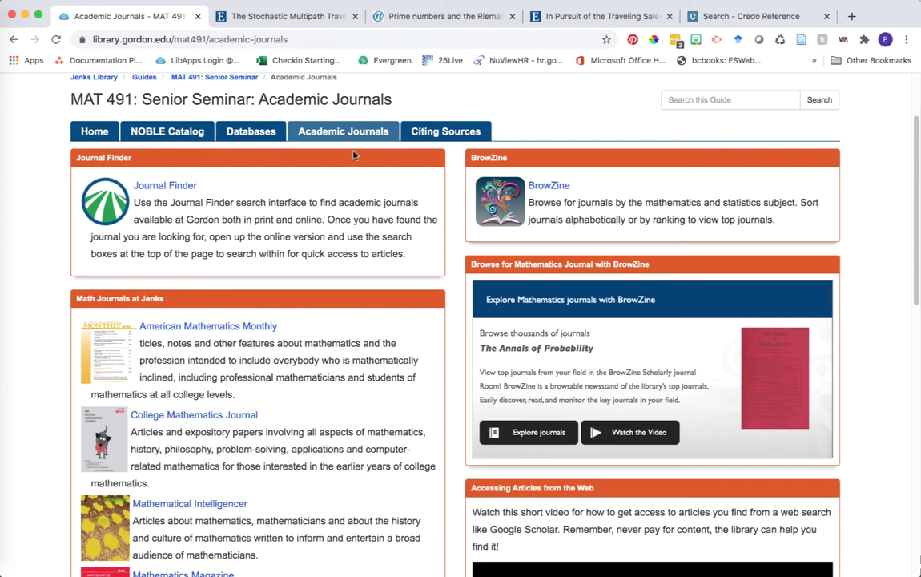
scroll(338, 234, "down", 2)
scroll(337, 235, "down", 3)
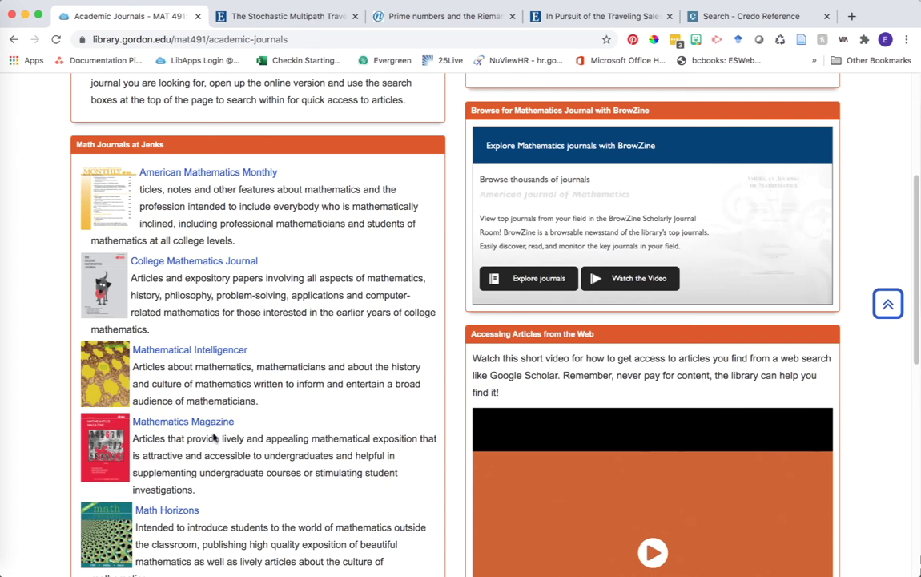
left_click(208, 427)
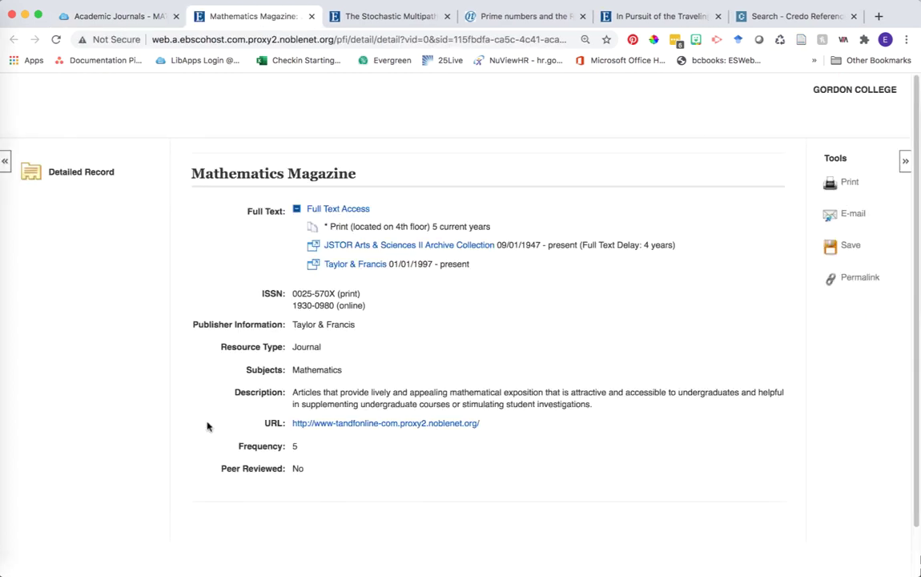